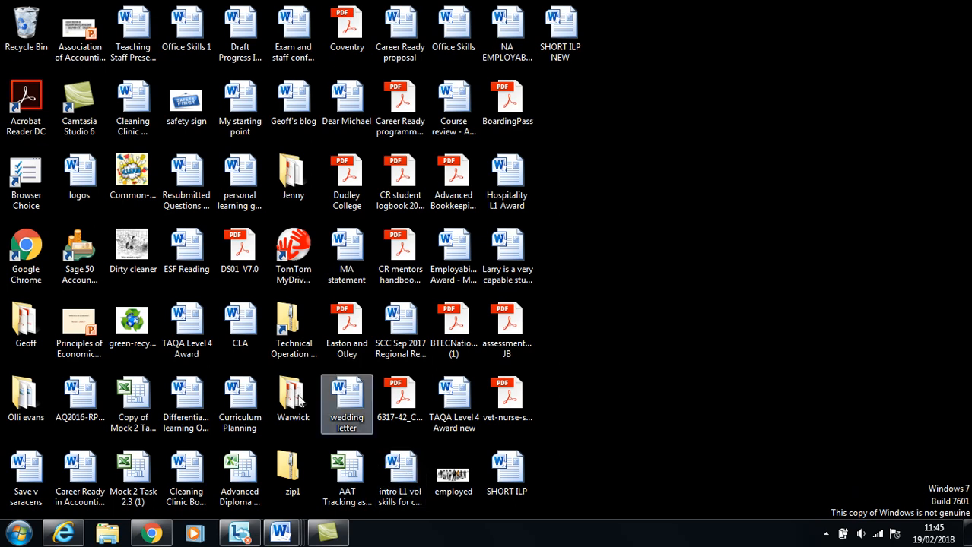
Launch Sage 50 Accounts and open The Graze Office Store (COMPANY.003) company data
{"action": "left_click", "coordinate": [79, 277]}
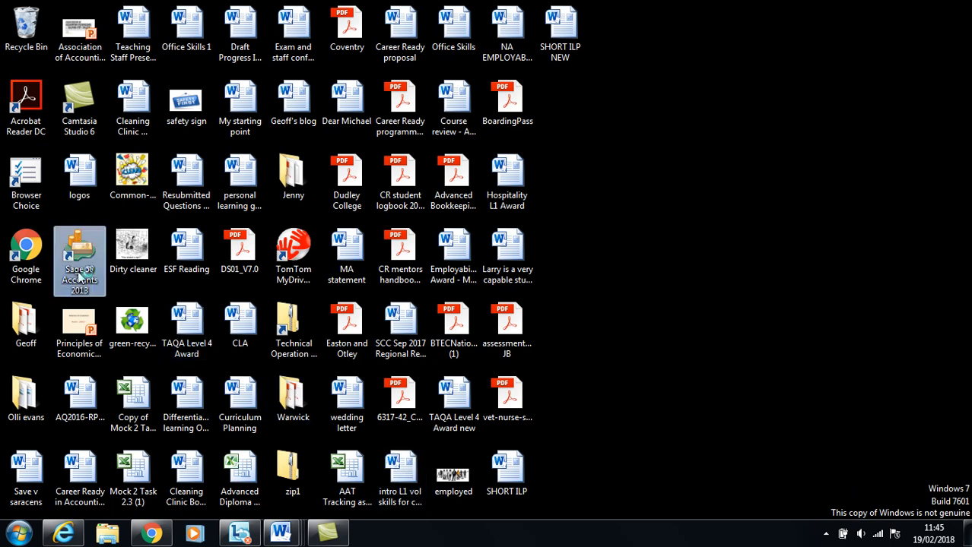
{"action": "double_click", "coordinate": [79, 275]}
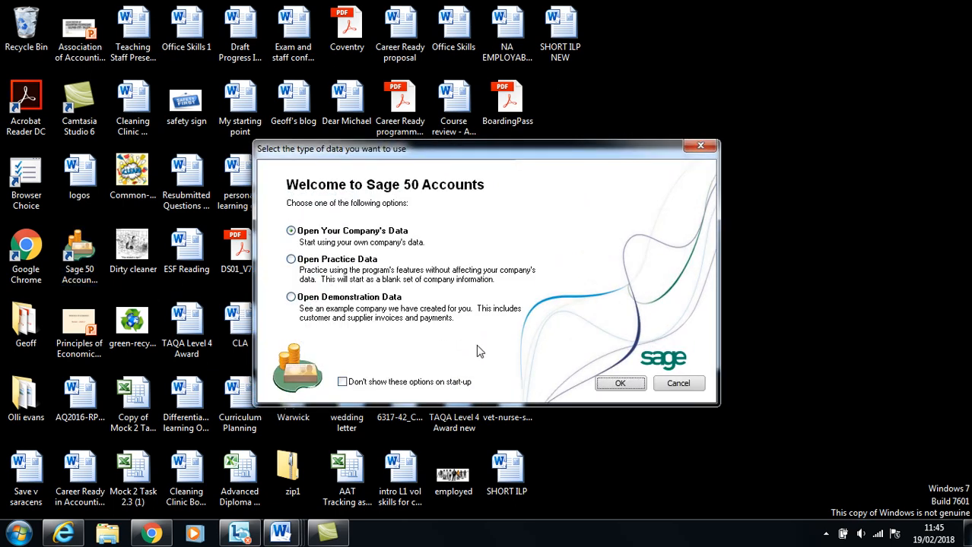
{"action": "left_click", "coordinate": [641, 385]}
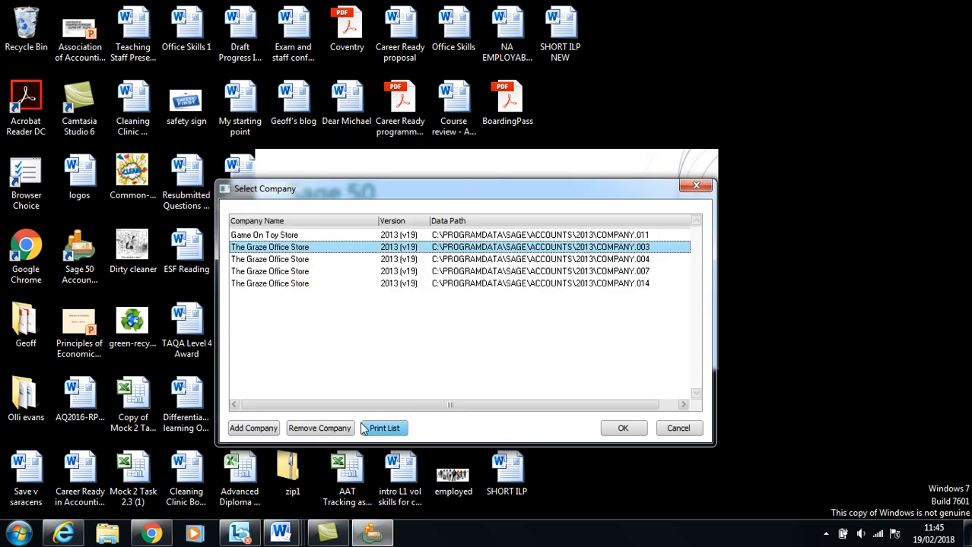
{"action": "left_click", "coordinate": [623, 428]}
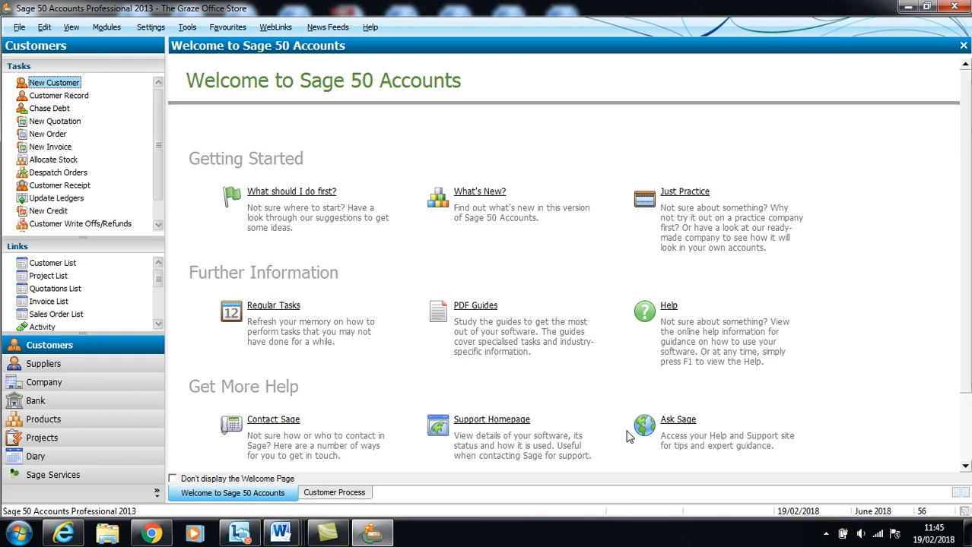
Restore the Task 11 backup file, overwriting the current Graze Office Store data
{"action": "left_click", "coordinate": [19, 28]}
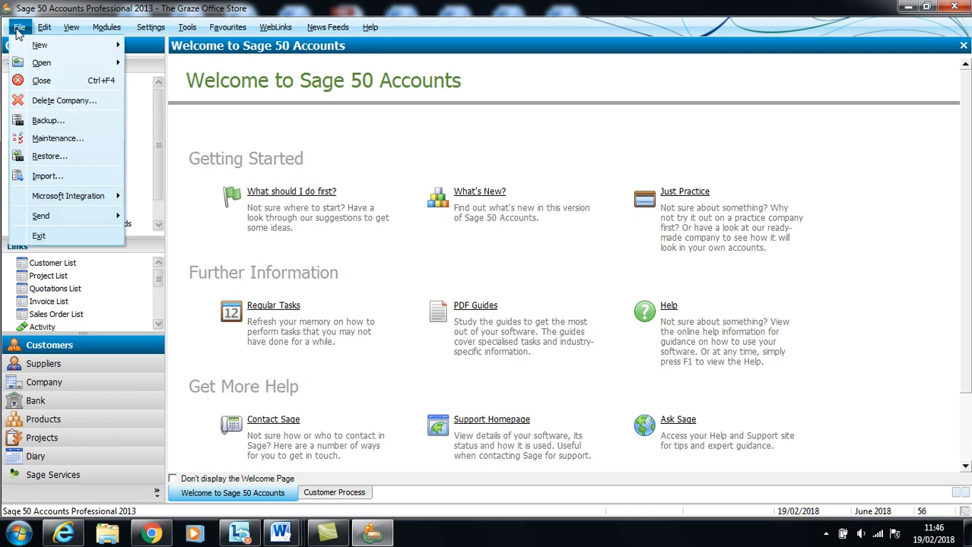
{"action": "left_click", "coordinate": [47, 157]}
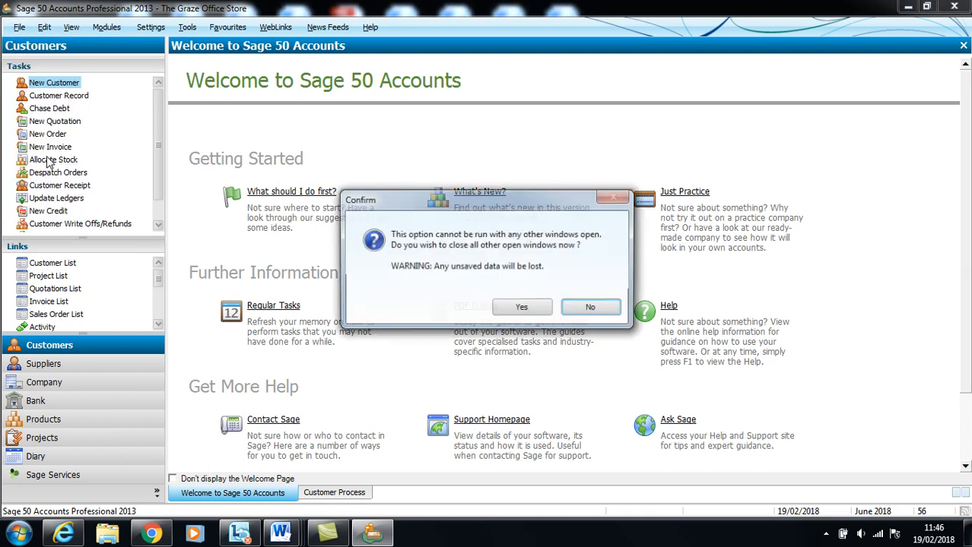
{"action": "left_click", "coordinate": [517, 313]}
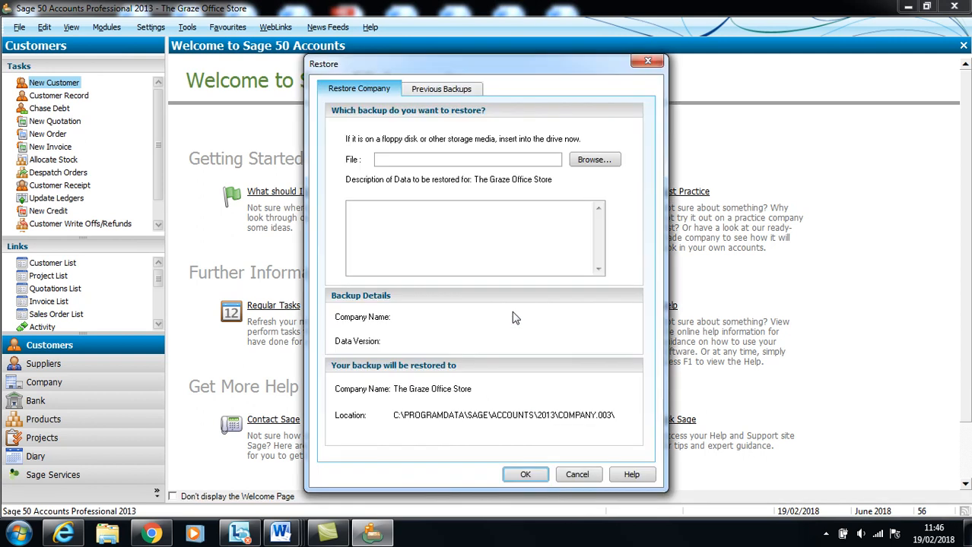
{"action": "left_click", "coordinate": [598, 161]}
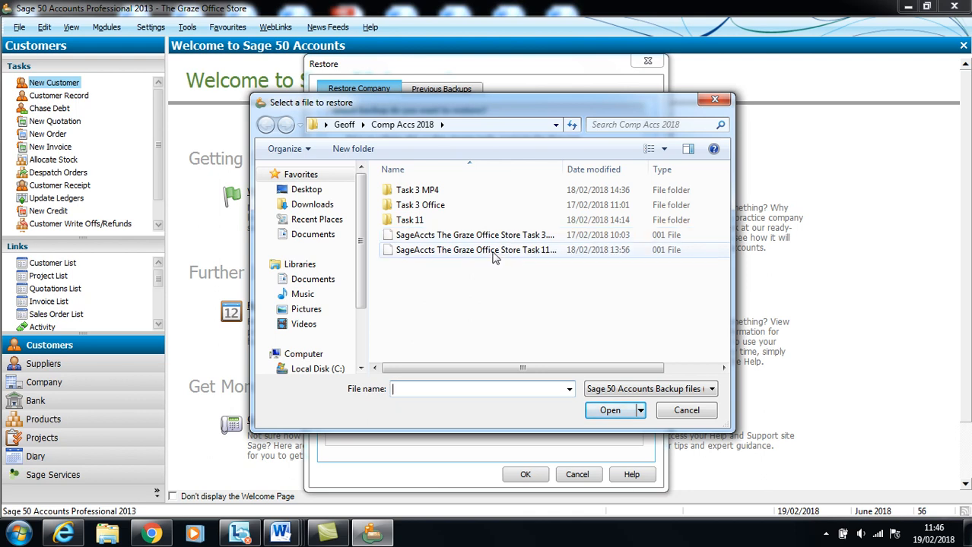
{"action": "double_click", "coordinate": [474, 250]}
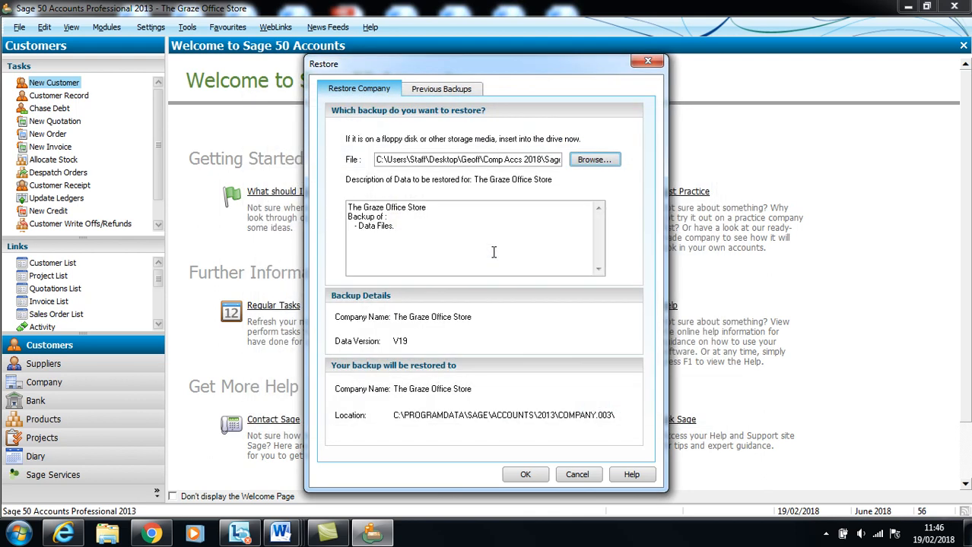
{"action": "left_click", "coordinate": [528, 474]}
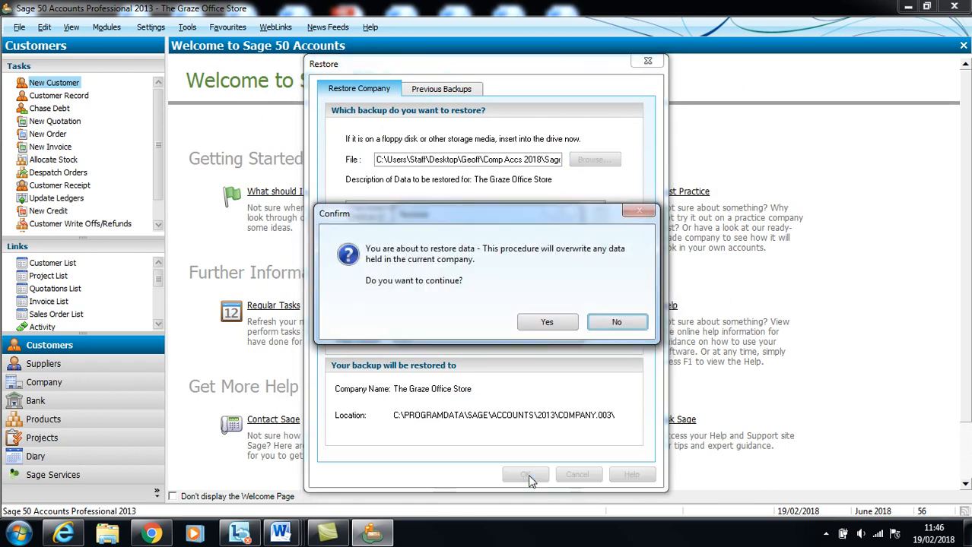
{"action": "left_click", "coordinate": [547, 323]}
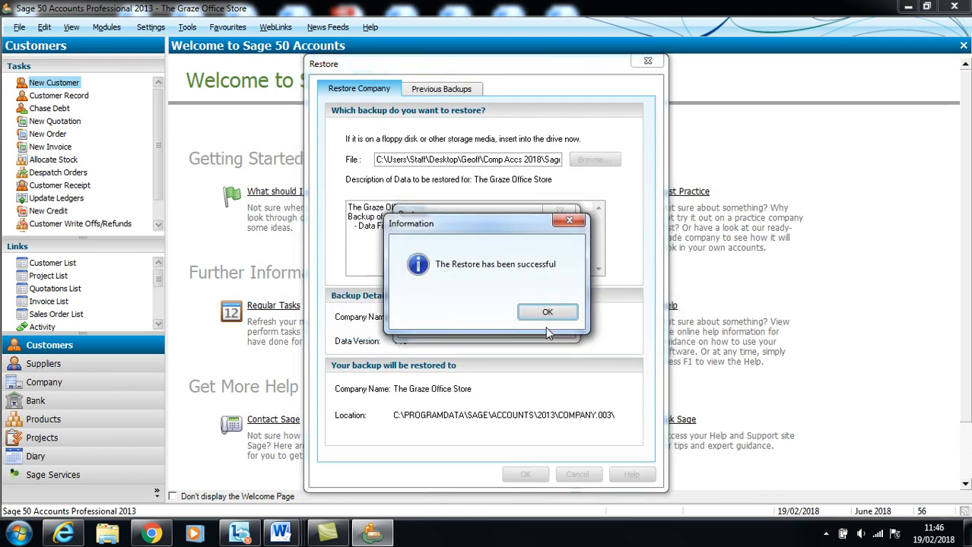
{"action": "left_click", "coordinate": [548, 313]}
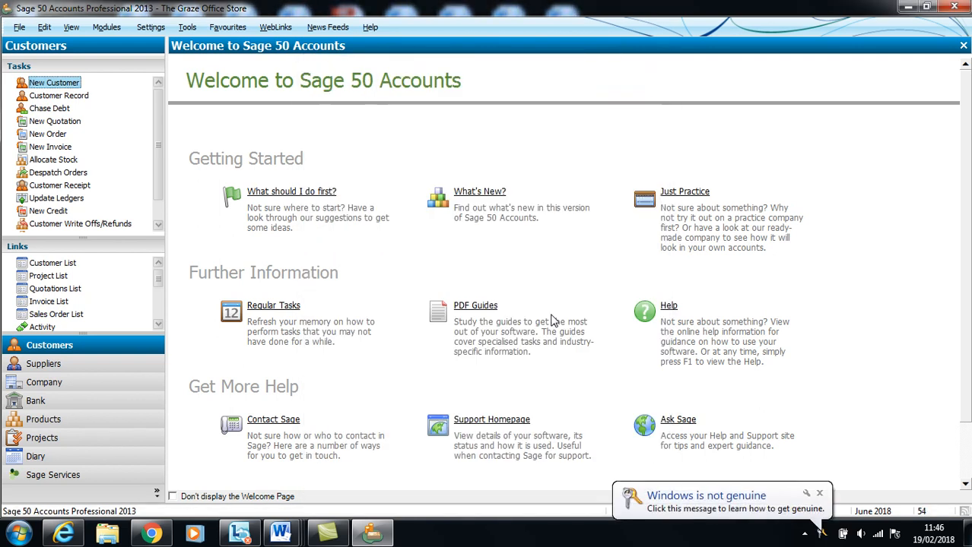
Go to Customers and switch the view to the customer accounts list
{"action": "left_click", "coordinate": [129, 348]}
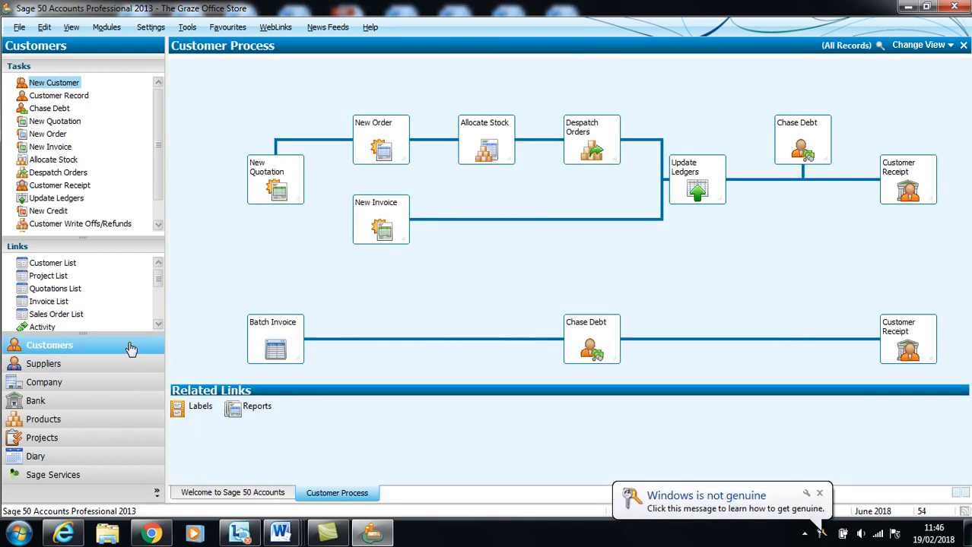
{"action": "left_click", "coordinate": [907, 47]}
{"action": "left_click", "coordinate": [900, 77]}
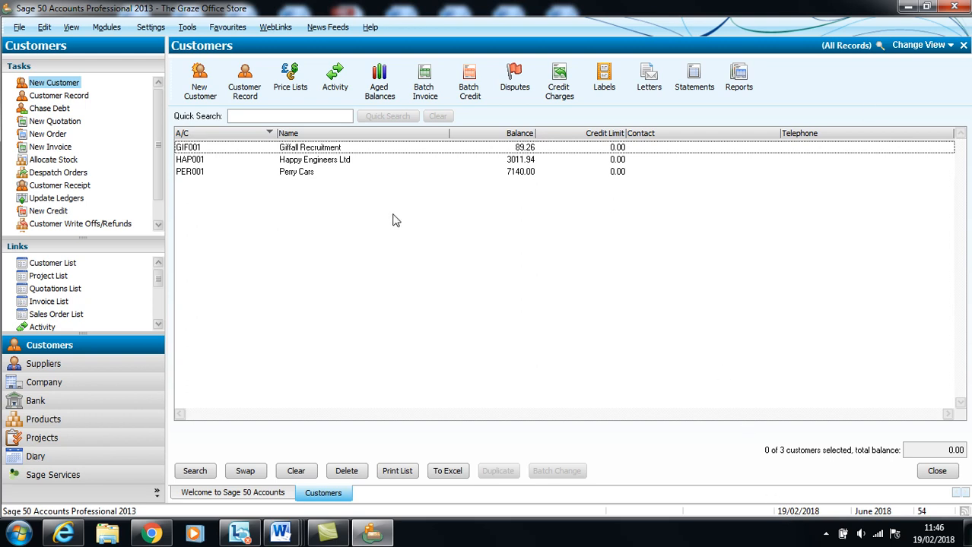
Change the program date to 30/06/2018
{"action": "left_click", "coordinate": [149, 28]}
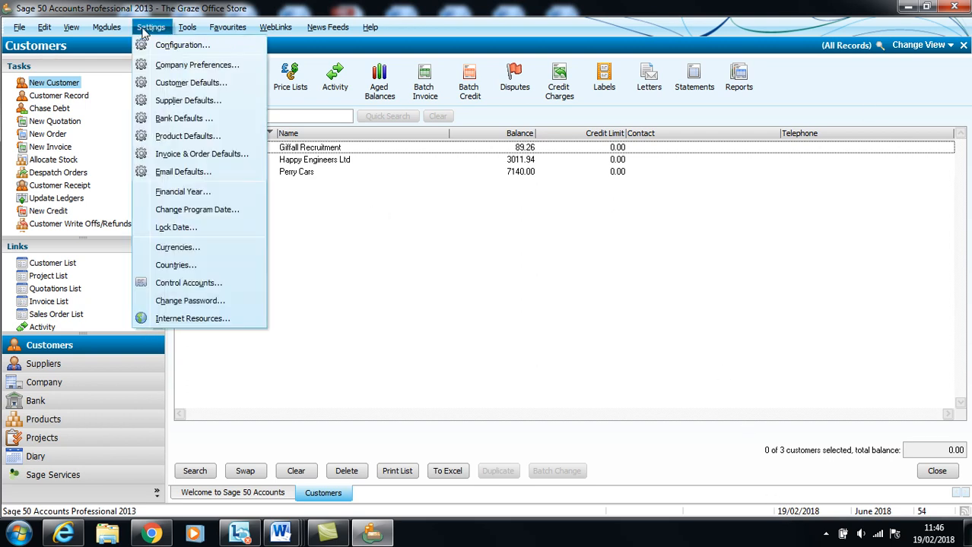
{"action": "left_click", "coordinate": [176, 211]}
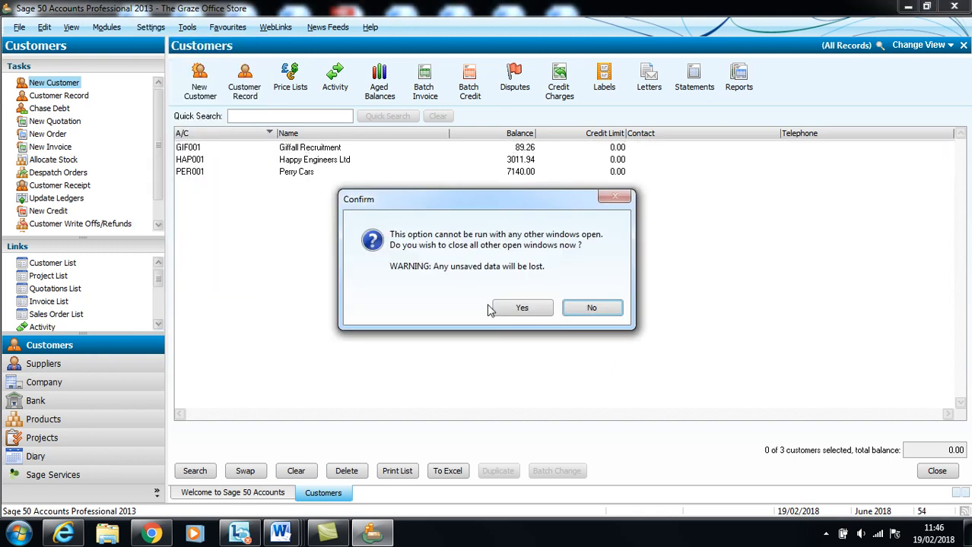
{"action": "left_click", "coordinate": [521, 308]}
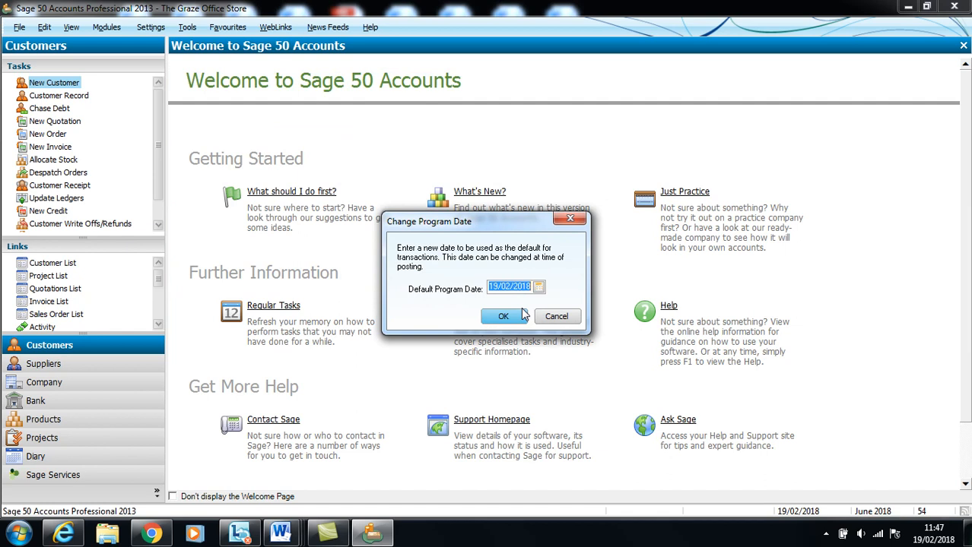
{"action": "type", "text": "30/06/2018"}
{"action": "left_click", "coordinate": [504, 317]}
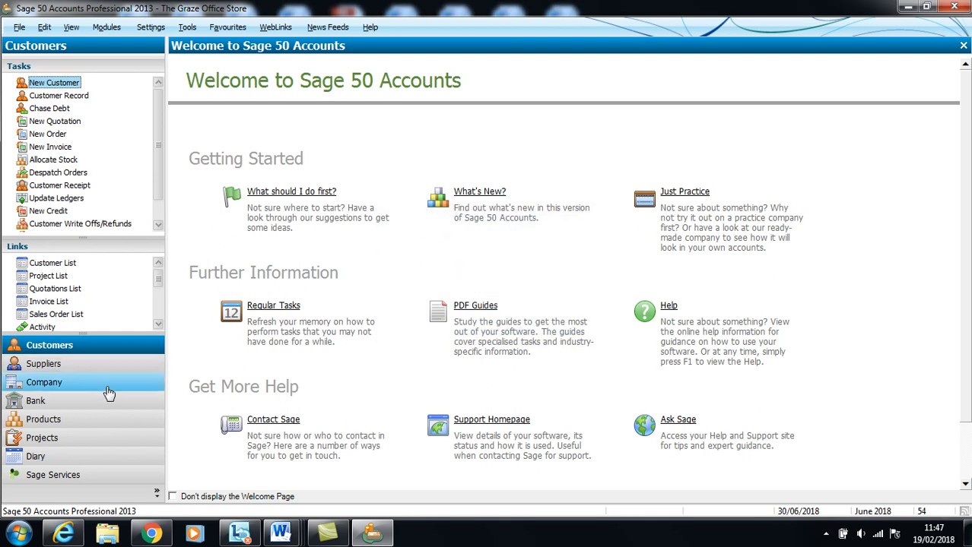
Start reconciling the Bank Current Account with reference 'Bank Statement 30th June 2018' and ending balance 21263.79
{"action": "left_click", "coordinate": [88, 402]}
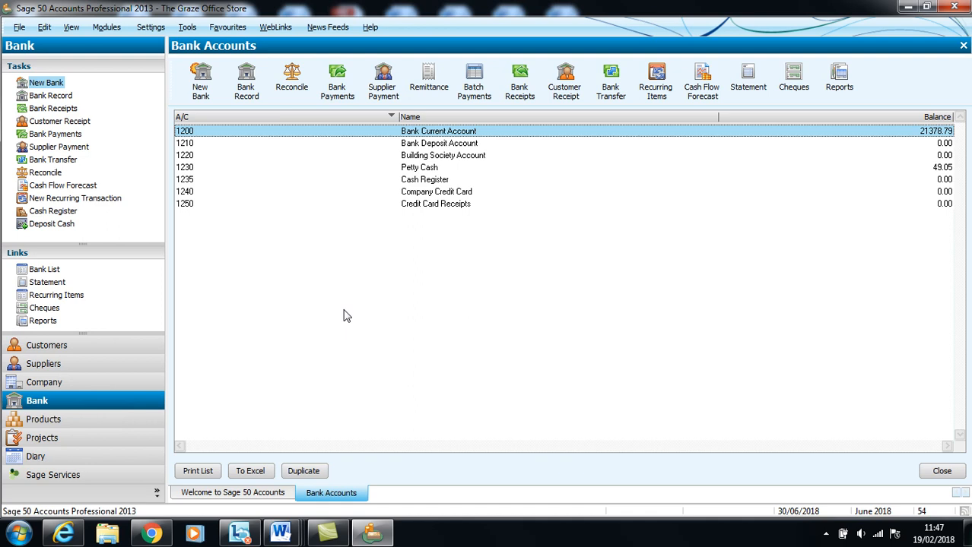
{"action": "left_click", "coordinate": [293, 92]}
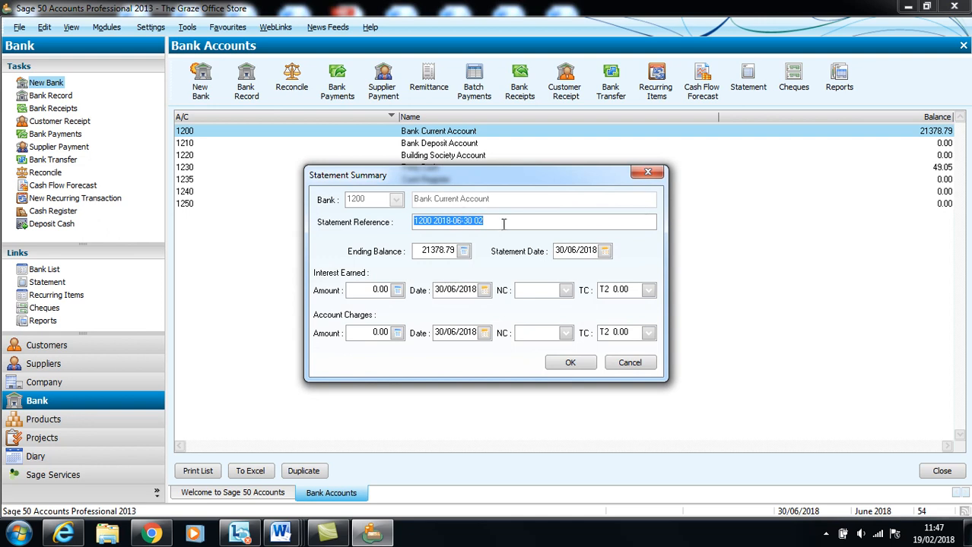
{"action": "type", "text": "Bank"}
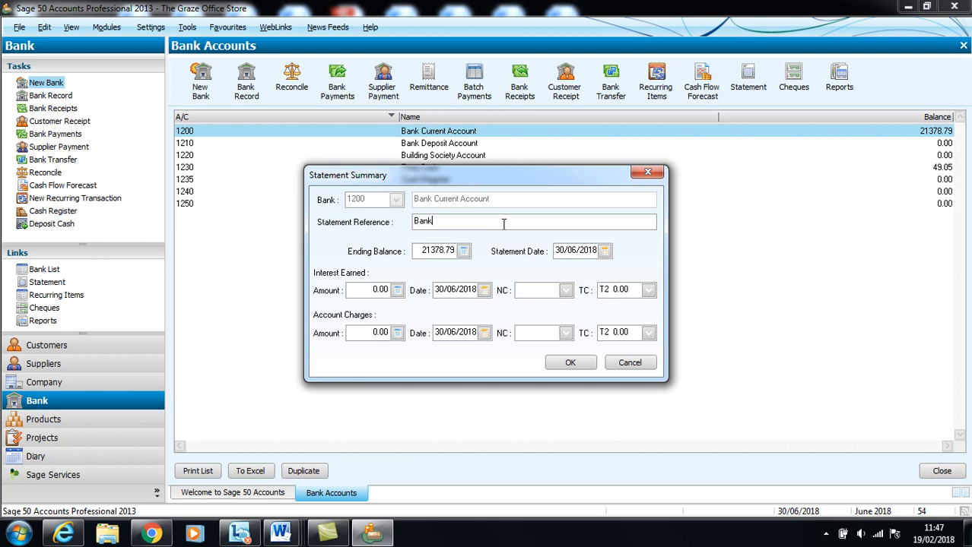
{"action": "type", "text": " Stement"}
{"action": "key", "text": "BackSpace"}
{"action": "key", "text": "BackSpace"}
{"action": "key", "text": "BackSpace"}
{"action": "key", "text": "BackSpace"}
{"action": "key", "text": "BackSpace"}
{"action": "key", "text": "BackSpace"}
{"action": "type", "text": "atement 30th"}
{"action": "type", "text": "ne"}
{"action": "key", "text": "BackSpace"}
{"action": "key", "text": "BackSpace"}
{"action": "key", "text": "BackSpace"}
{"action": "type", "text": "June 2018"}
{"action": "left_click", "coordinate": [453, 254]}
{"action": "double_click", "coordinate": [452, 253]}
{"action": "type", "text": "21263"}
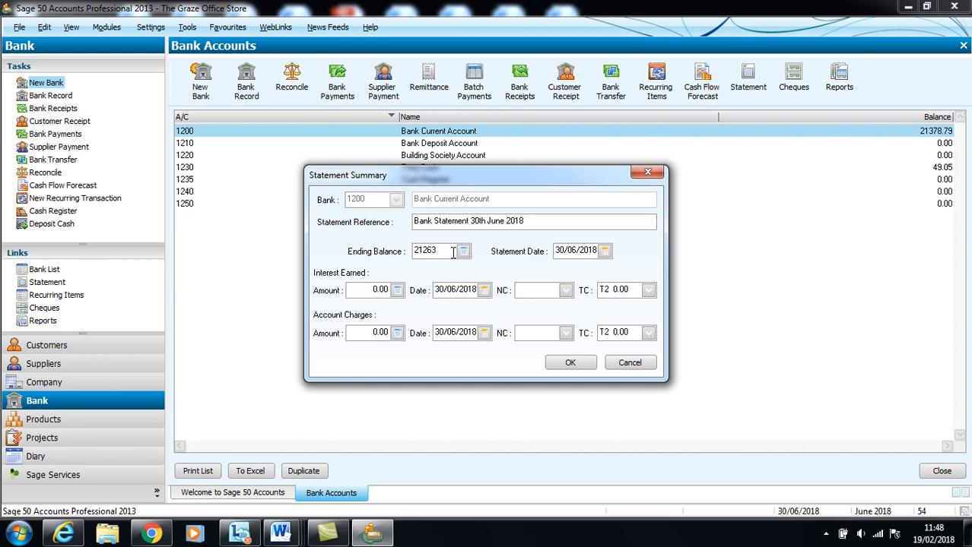
{"action": "type", "text": ".79"}
Enter 14.00 as the statement's account charges amount
{"action": "left_click", "coordinate": [387, 332]}
{"action": "left_click", "coordinate": [387, 330]}
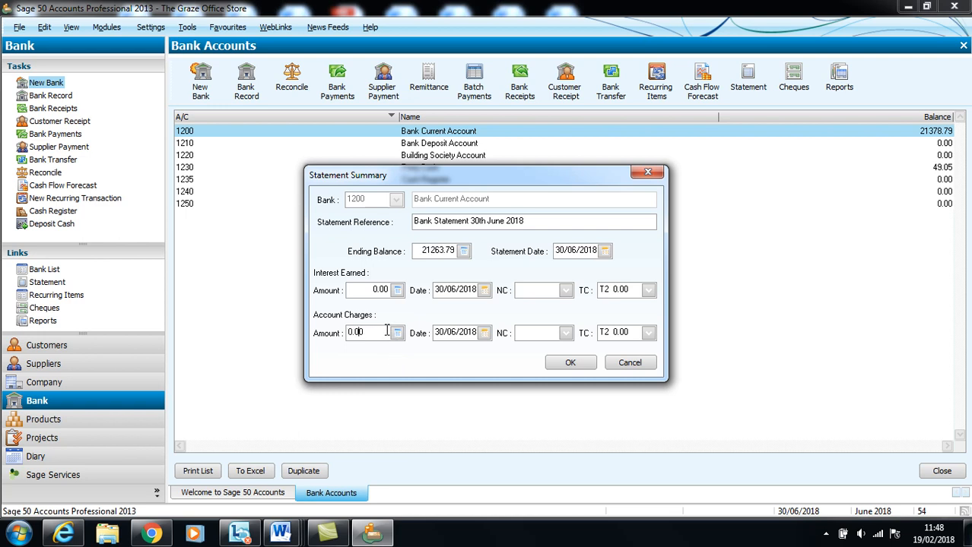
{"action": "double_click", "coordinate": [370, 333]}
{"action": "type", "text": "14.00"}
{"action": "key", "text": "Tab"}
Post the charges to nominal code 7901 Bank Charges and open the 1200 reconciliation
{"action": "left_click", "coordinate": [567, 335]}
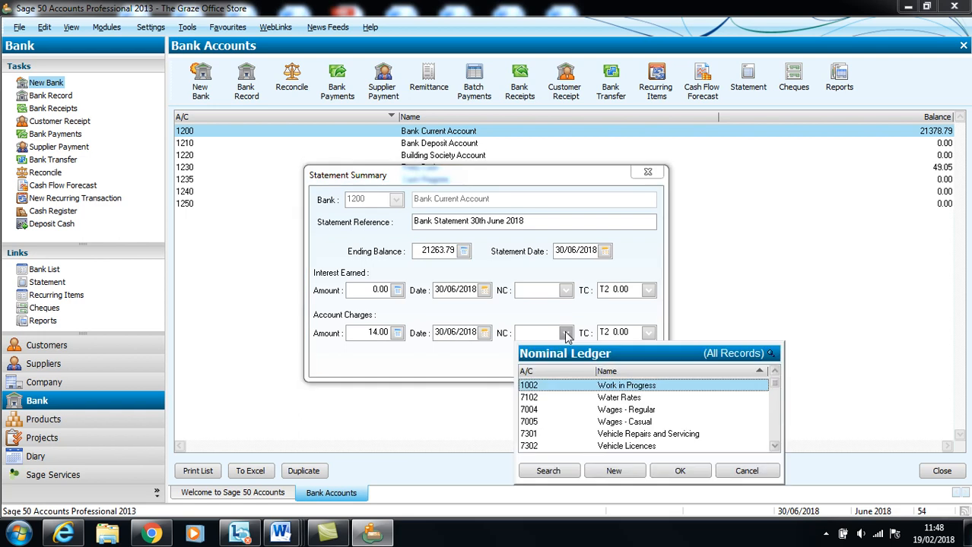
{"action": "left_click", "coordinate": [620, 372]}
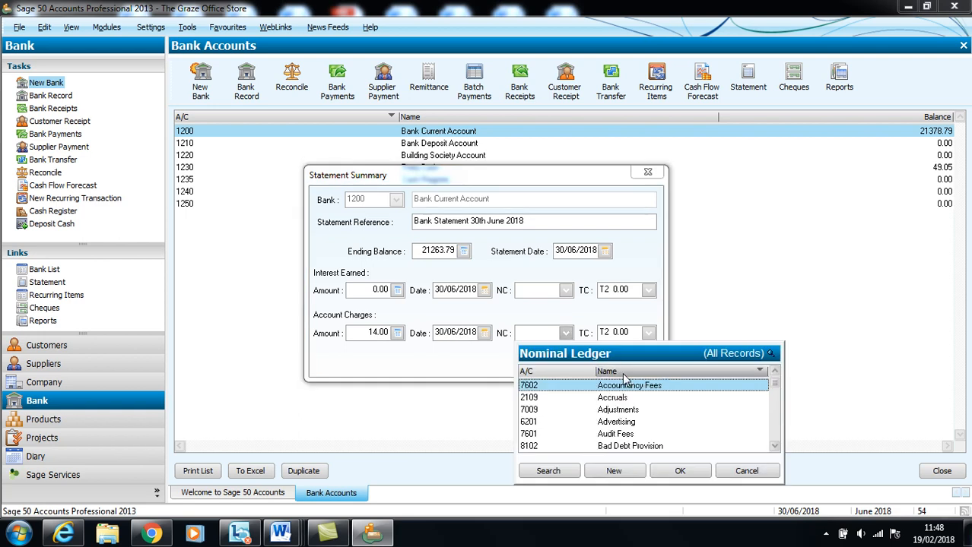
{"action": "left_click", "coordinate": [774, 446]}
{"action": "left_click", "coordinate": [774, 446]}
{"action": "left_click", "coordinate": [774, 447]}
{"action": "left_click", "coordinate": [774, 447]}
{"action": "left_click", "coordinate": [774, 447]}
{"action": "left_click", "coordinate": [774, 447]}
{"action": "left_click", "coordinate": [774, 447]}
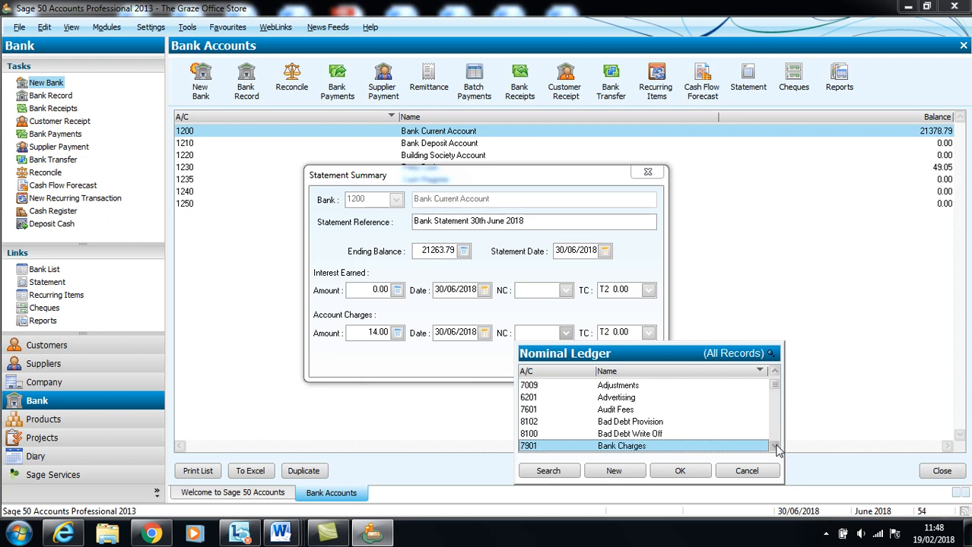
{"action": "left_click", "coordinate": [695, 472]}
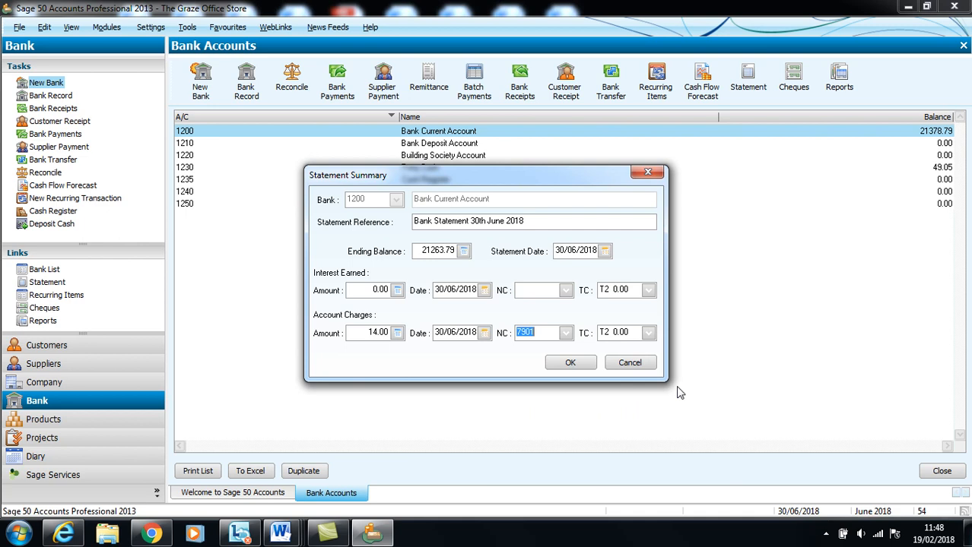
{"action": "left_click", "coordinate": [574, 365]}
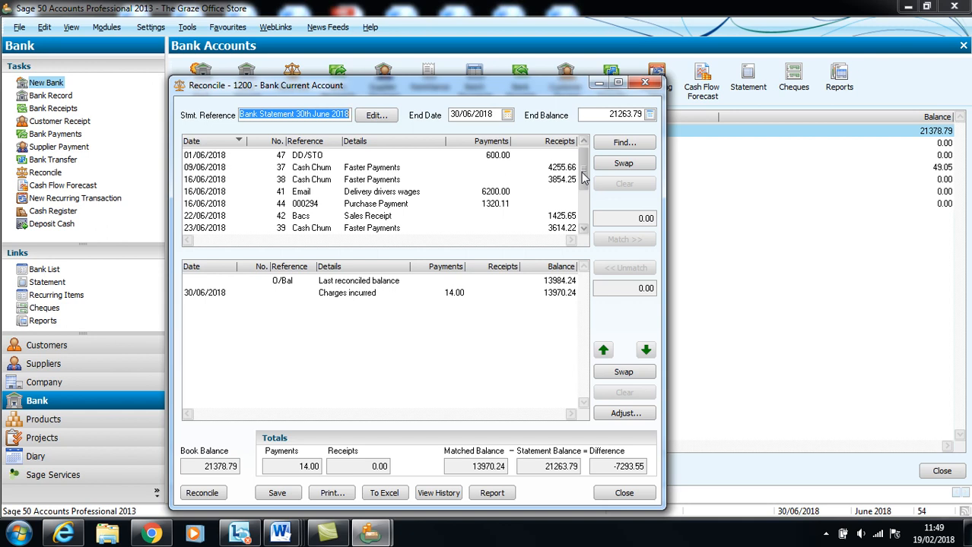
Match the 600.00 DD/STO payment and the 4255.66 and 3854.25 Cash Chum receipts
{"action": "left_click", "coordinate": [505, 157]}
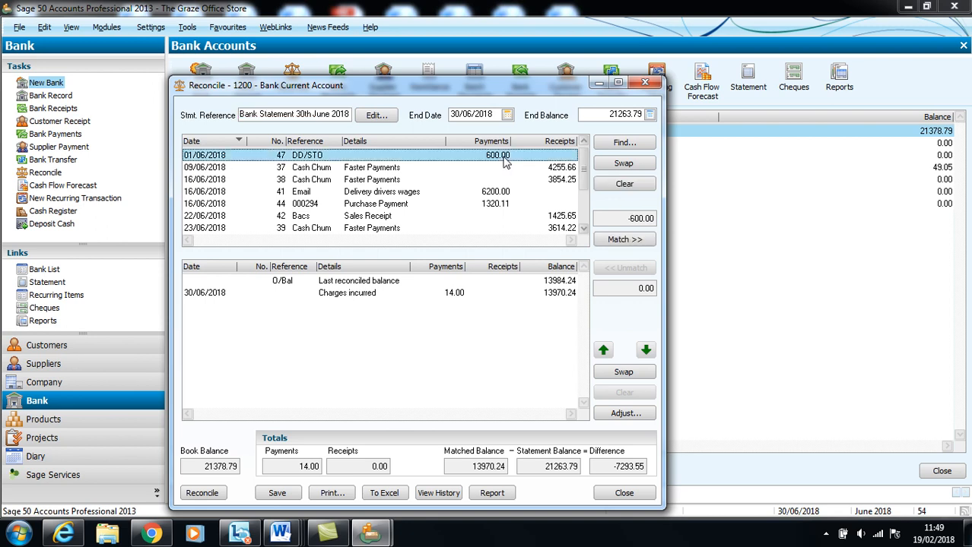
{"action": "left_click", "coordinate": [606, 241]}
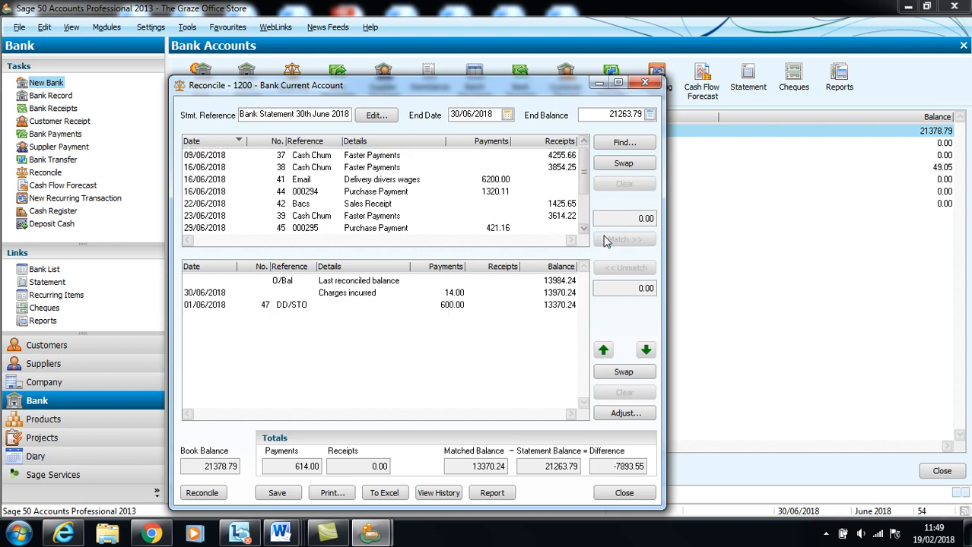
{"action": "left_click", "coordinate": [566, 156]}
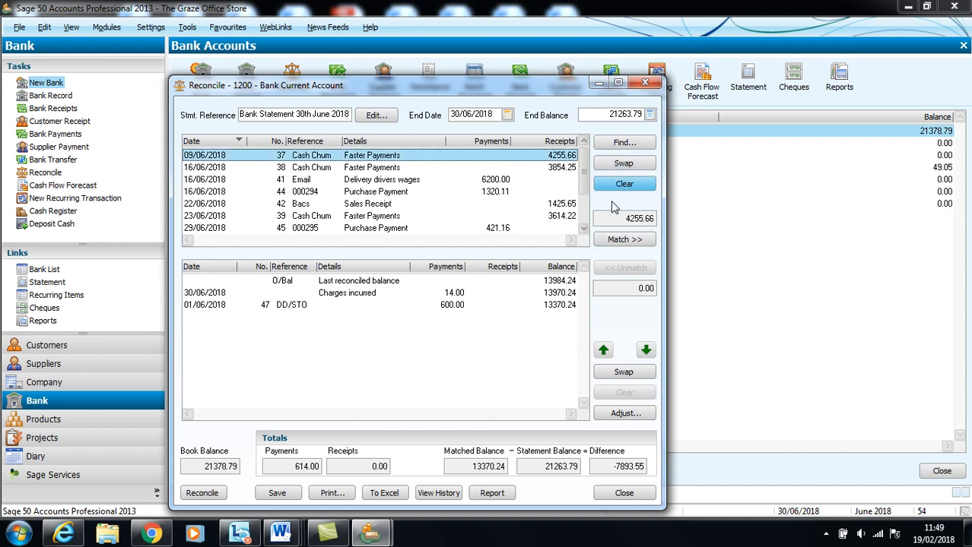
{"action": "left_click", "coordinate": [622, 241]}
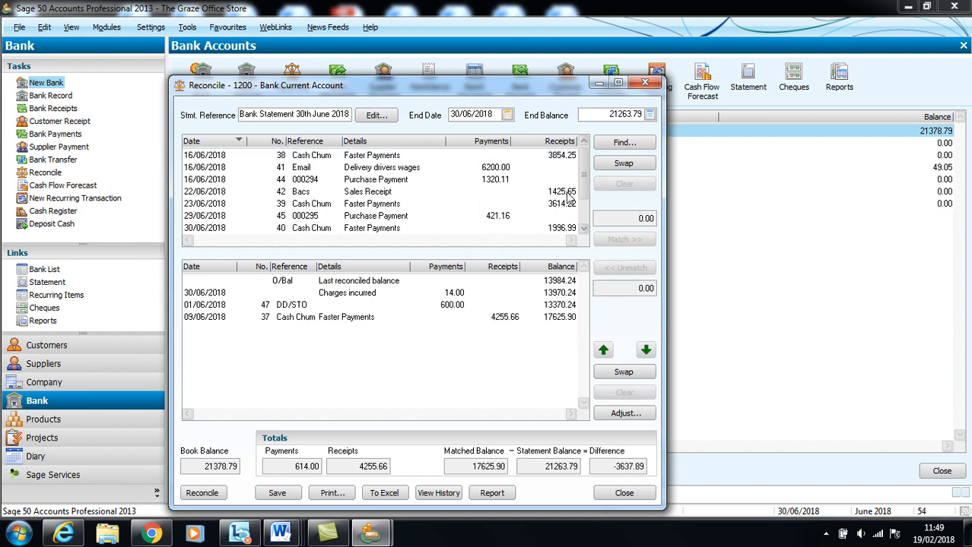
{"action": "left_click", "coordinate": [563, 158]}
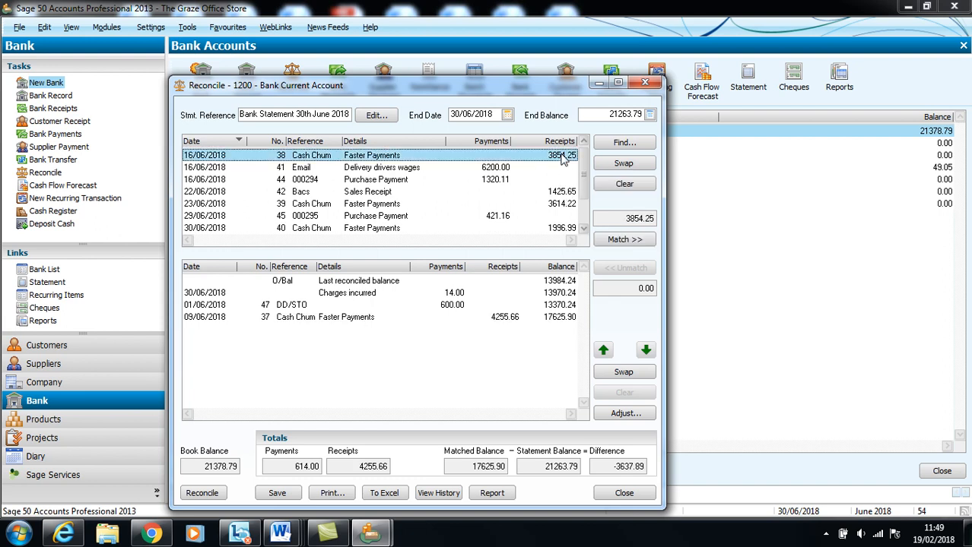
{"action": "left_click", "coordinate": [622, 241]}
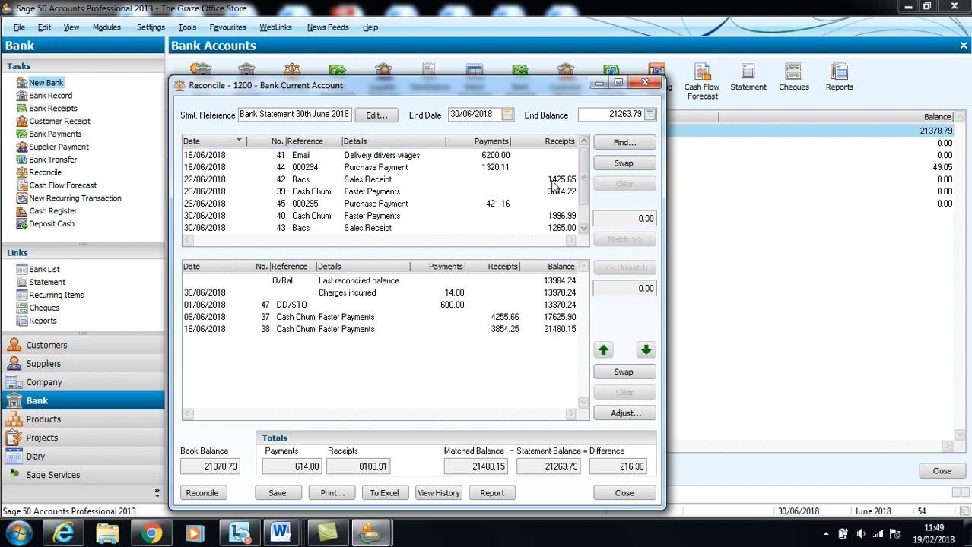
Match the 6200.00 delivery drivers' wages together with the Correction of wages entry
{"action": "left_click", "coordinate": [504, 157]}
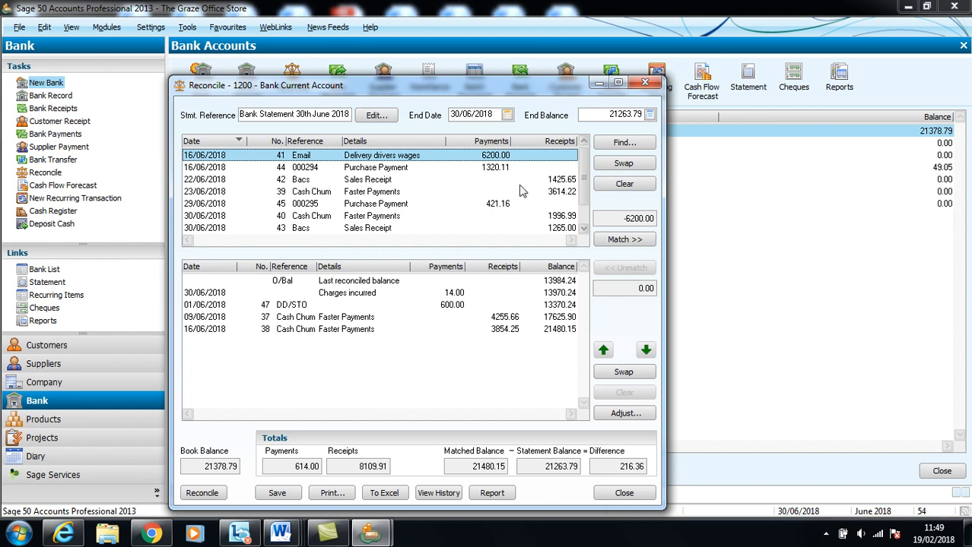
{"action": "left_click", "coordinate": [583, 230]}
{"action": "left_click", "coordinate": [584, 230]}
{"action": "left_click", "coordinate": [583, 230]}
{"action": "left_click", "coordinate": [583, 231]}
{"action": "left_click", "coordinate": [583, 230]}
{"action": "left_click", "coordinate": [583, 230]}
{"action": "left_click", "coordinate": [583, 231]}
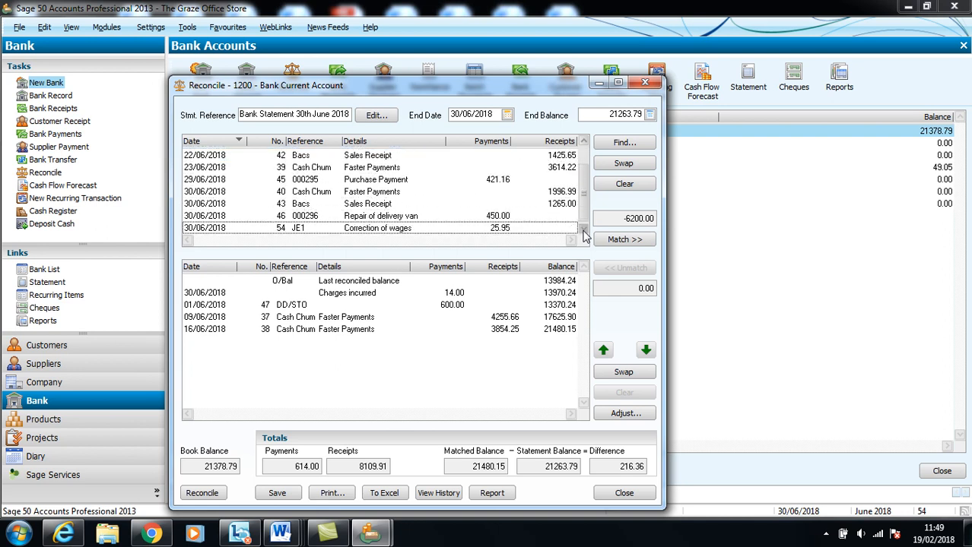
{"action": "left_click", "coordinate": [515, 228]}
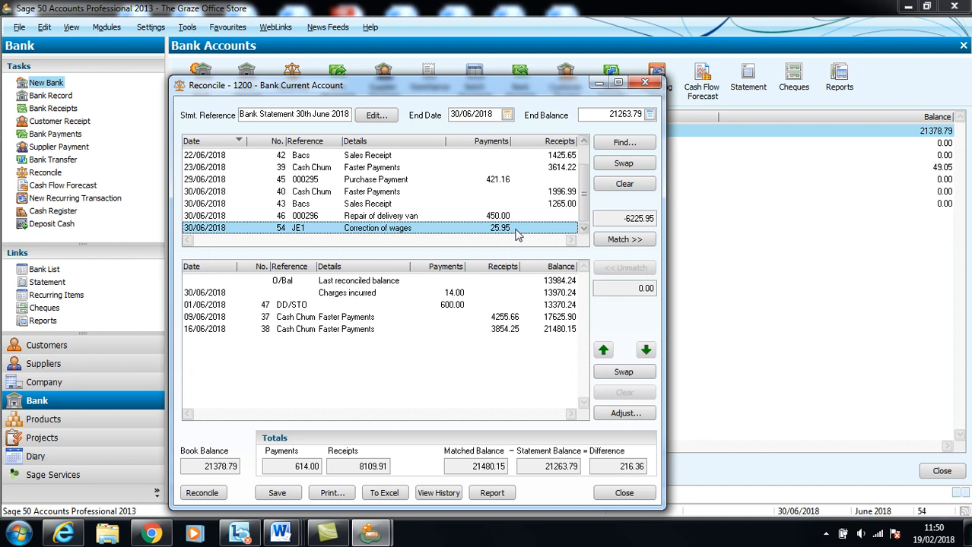
{"action": "left_click", "coordinate": [618, 246]}
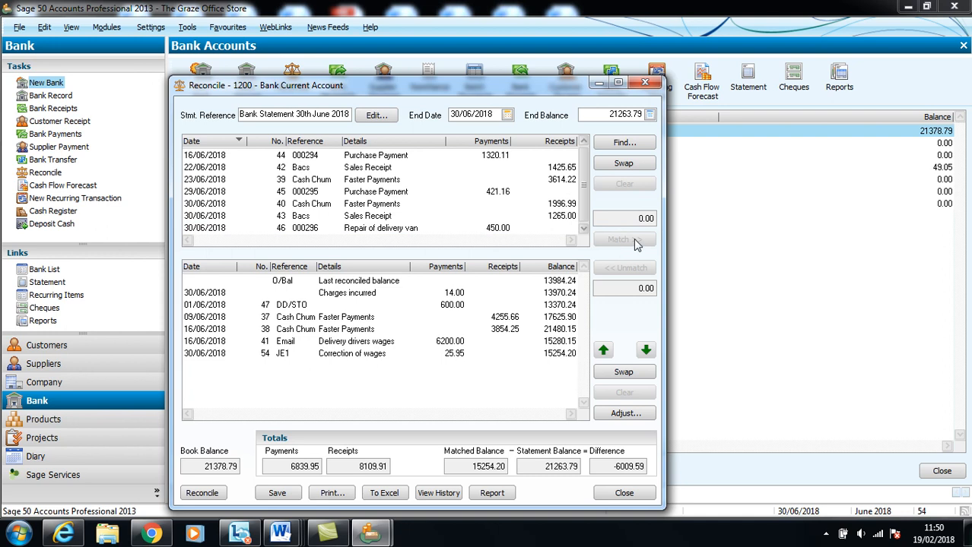
Match the 1320.11 and 421.16 purchase payments plus the 1425.65 and 3614.22 receipts
{"action": "left_click", "coordinate": [493, 157]}
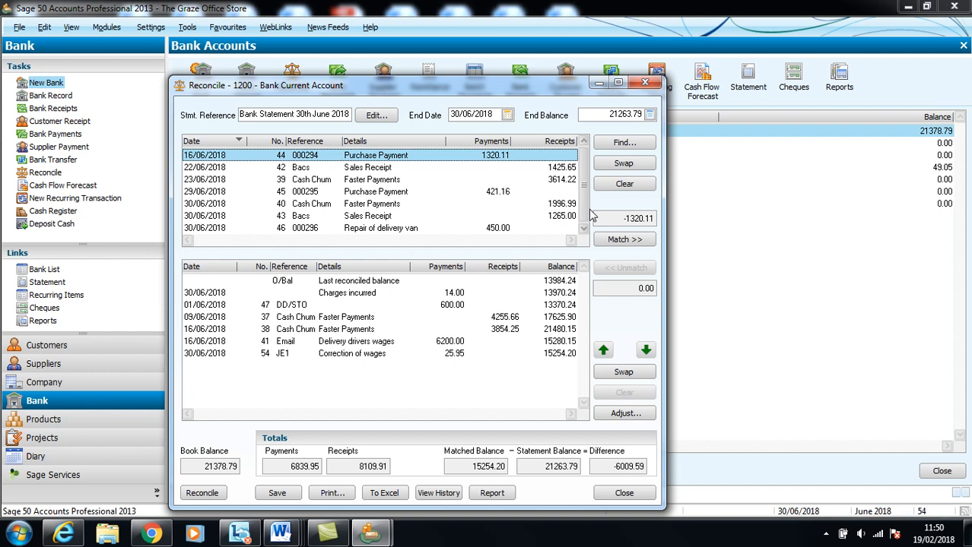
{"action": "left_click", "coordinate": [614, 241]}
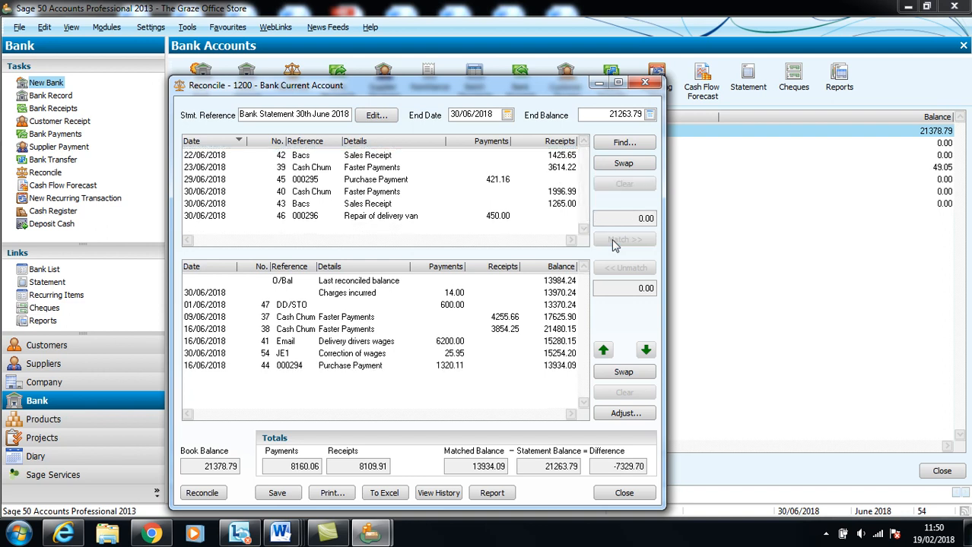
{"action": "left_click", "coordinate": [565, 157]}
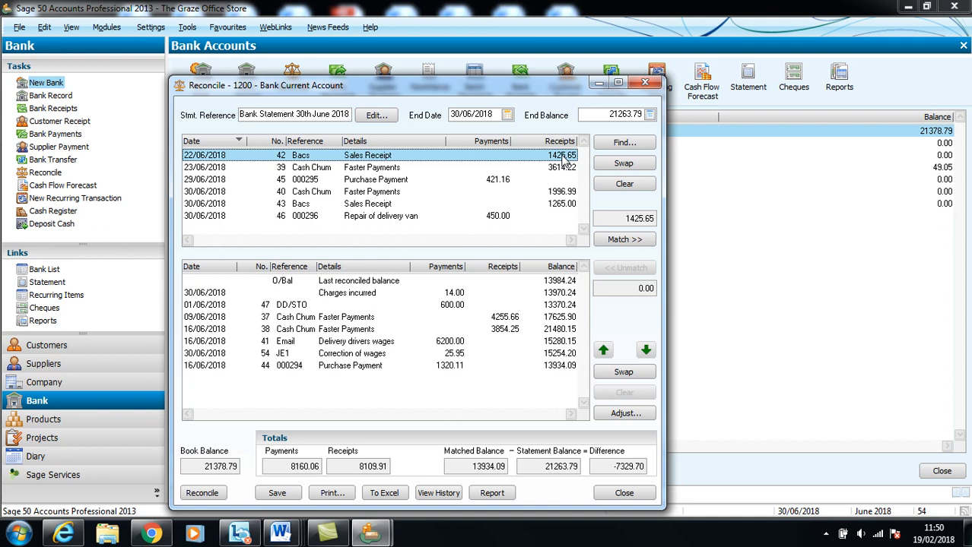
{"action": "left_click", "coordinate": [622, 241]}
{"action": "left_click", "coordinate": [571, 157]}
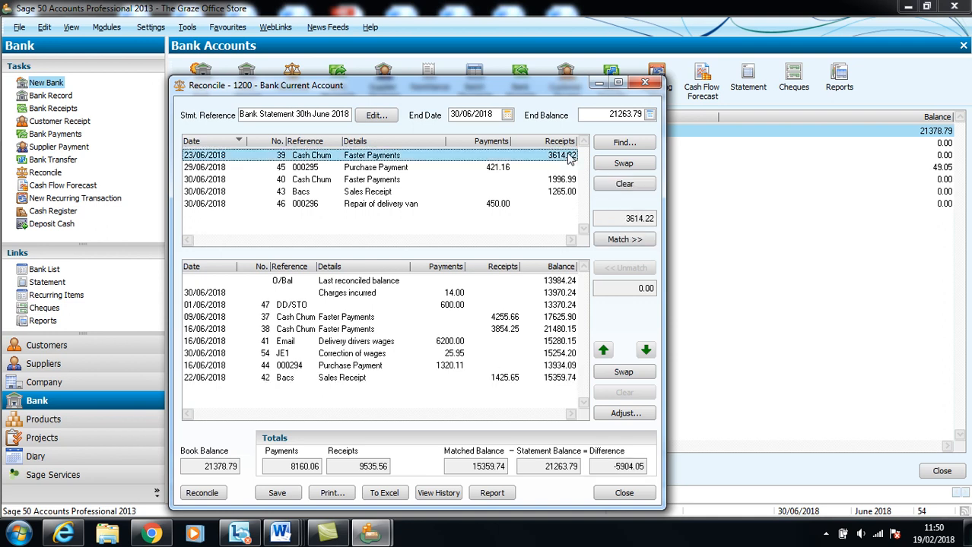
{"action": "left_click", "coordinate": [603, 241]}
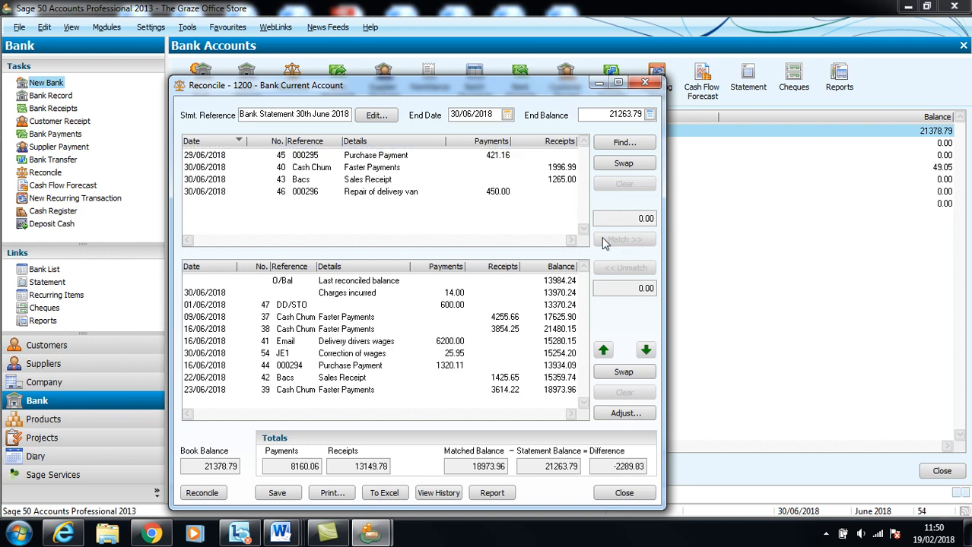
{"action": "left_click", "coordinate": [508, 157]}
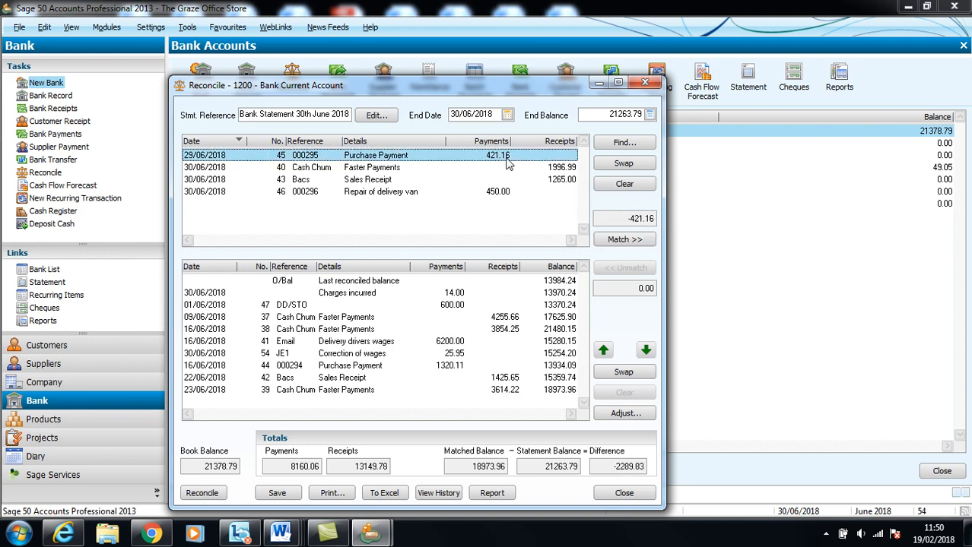
{"action": "left_click", "coordinate": [606, 241]}
Match the 1996.99 and 1265.00 receipts and the 450.00 delivery van repair
{"action": "left_click", "coordinate": [563, 160]}
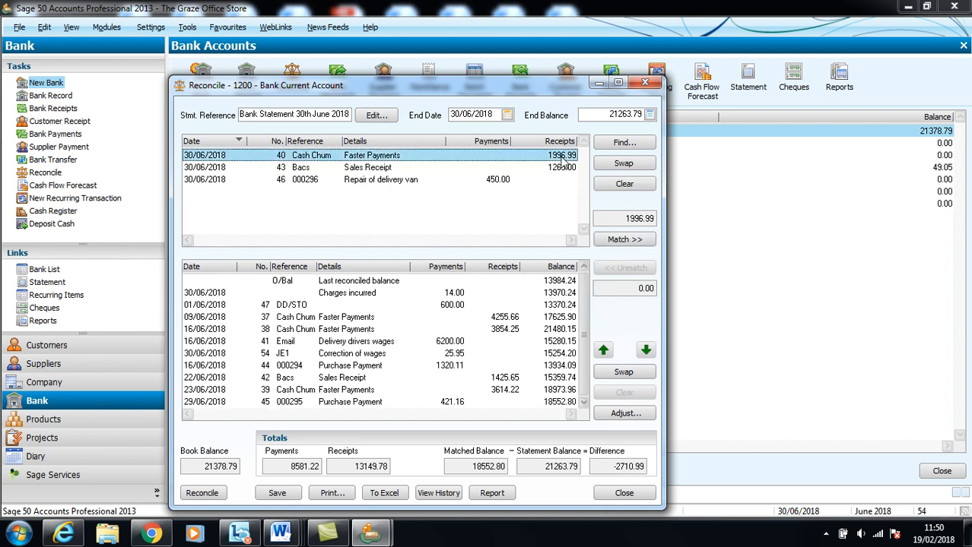
{"action": "left_click", "coordinate": [607, 242]}
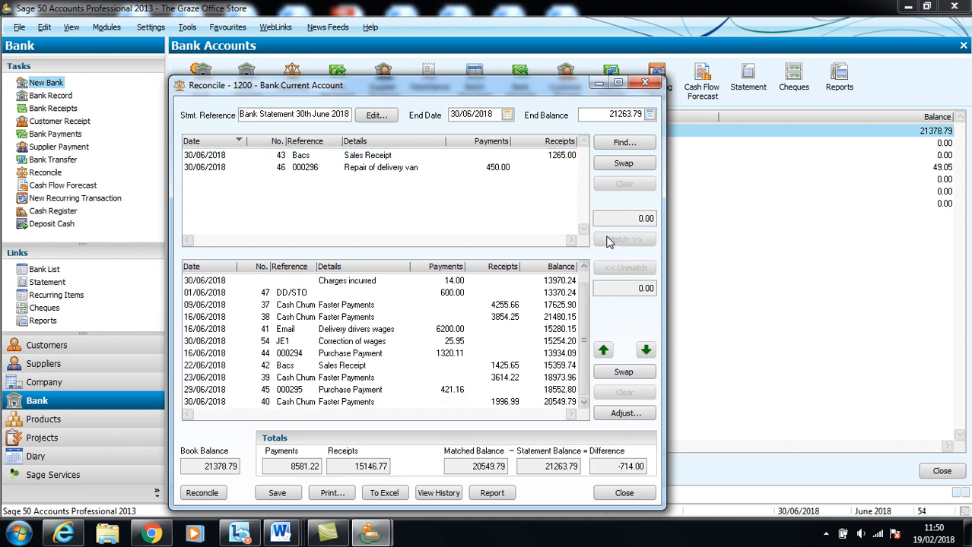
{"action": "left_click", "coordinate": [552, 159]}
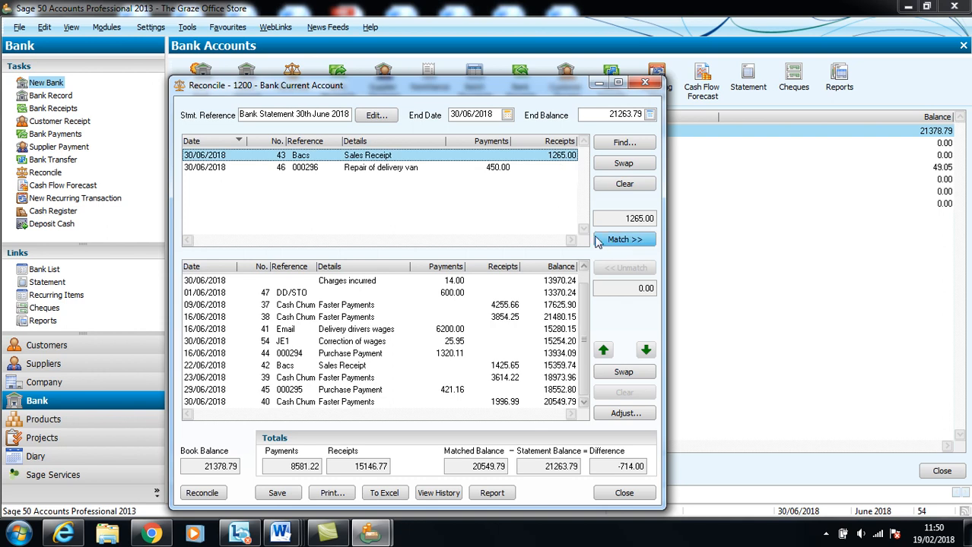
{"action": "left_click", "coordinate": [607, 242]}
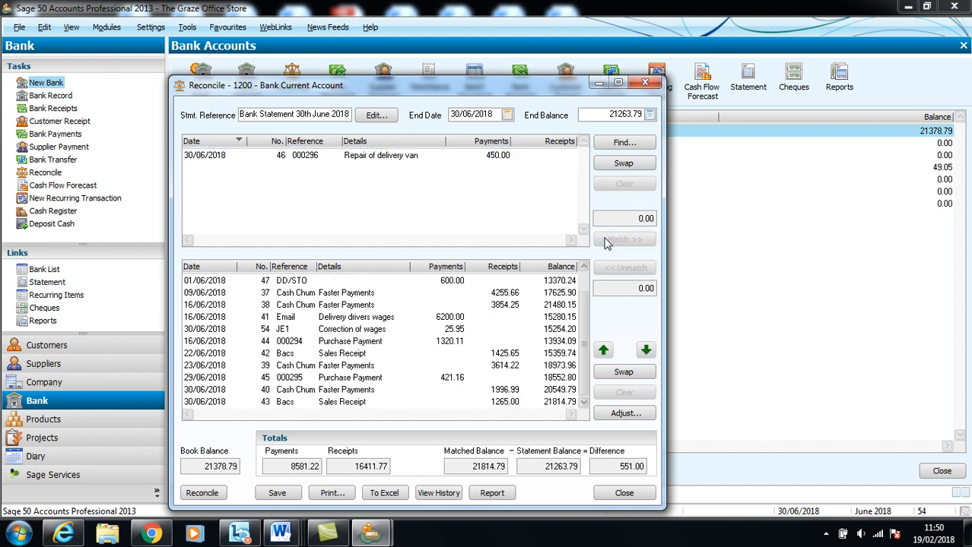
{"action": "left_click", "coordinate": [515, 158]}
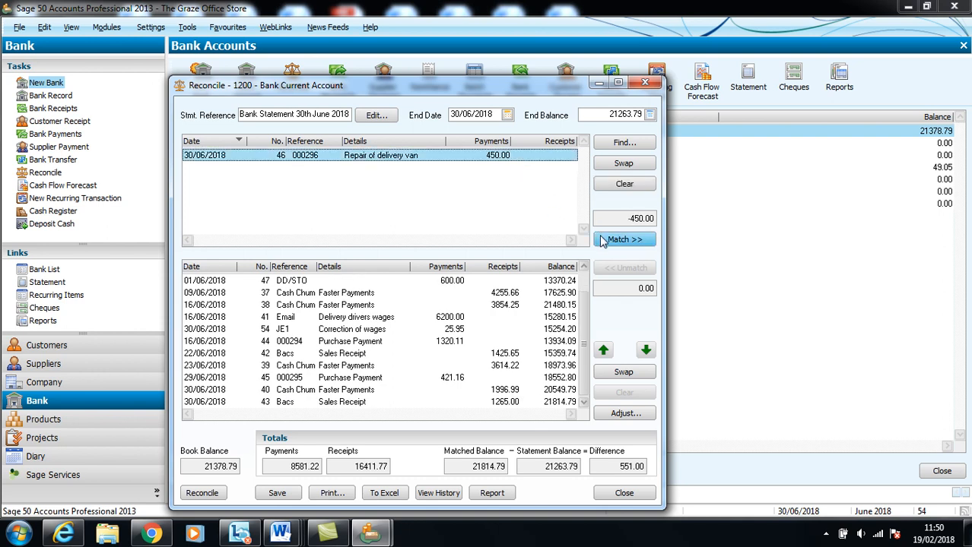
{"action": "left_click", "coordinate": [608, 241]}
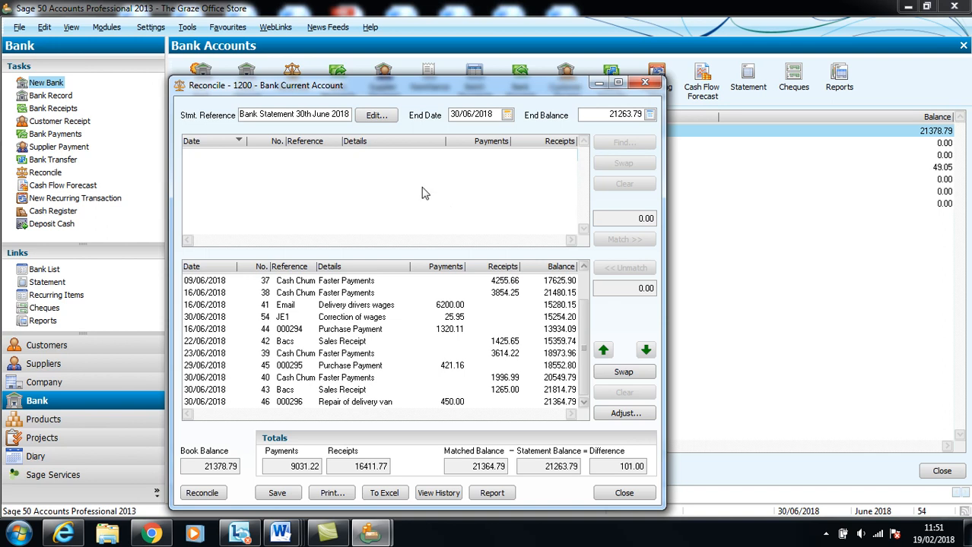
Save the partly matched 1200 statement and close the Reconcile window
{"action": "left_click", "coordinate": [277, 493]}
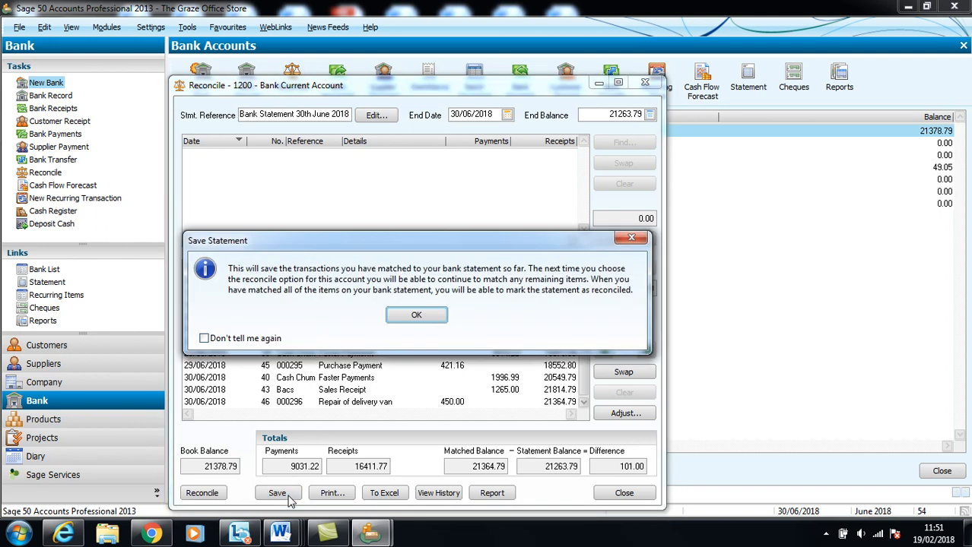
{"action": "left_click", "coordinate": [417, 319]}
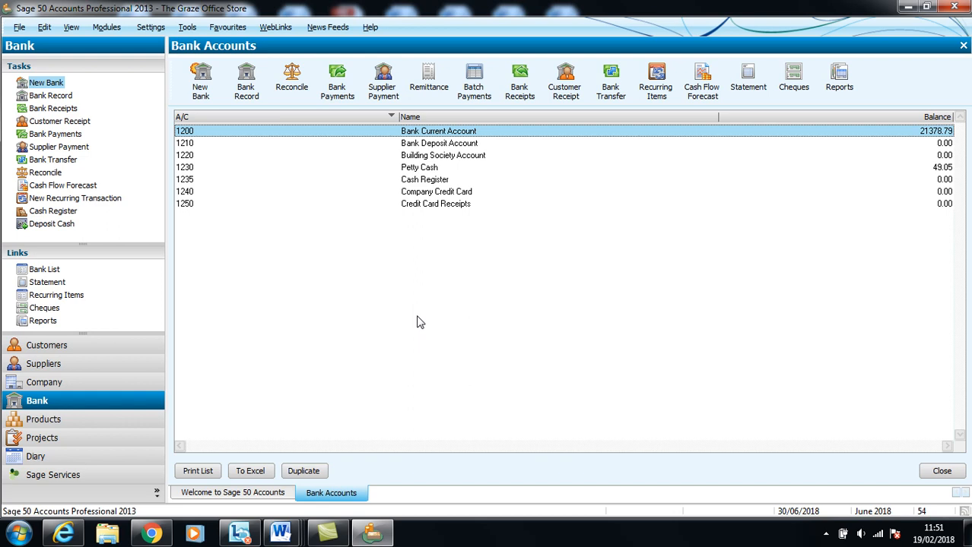
Start a new bank payment dated 27/06/2018 with reference 'Bank Rec'
{"action": "left_click", "coordinate": [340, 93]}
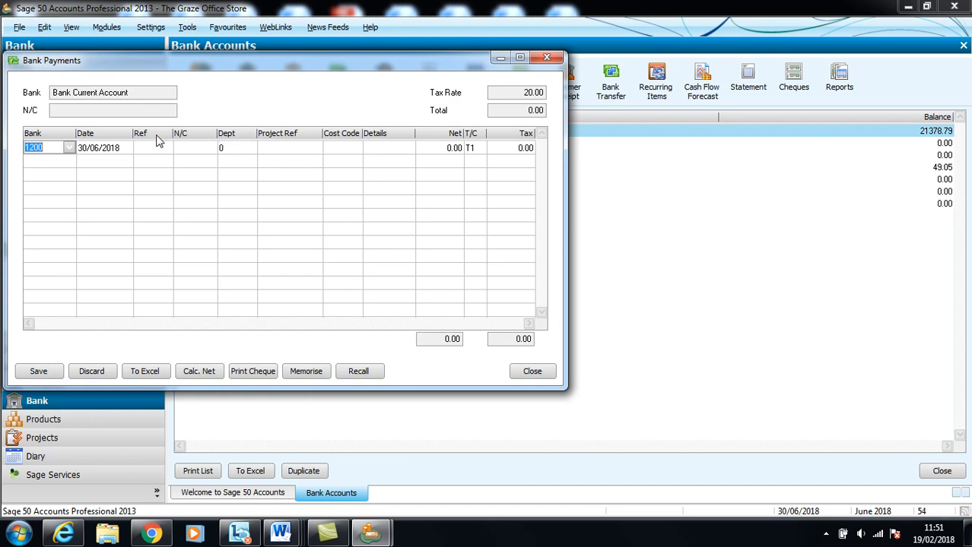
{"action": "left_click", "coordinate": [126, 149]}
{"action": "left_click", "coordinate": [126, 147]}
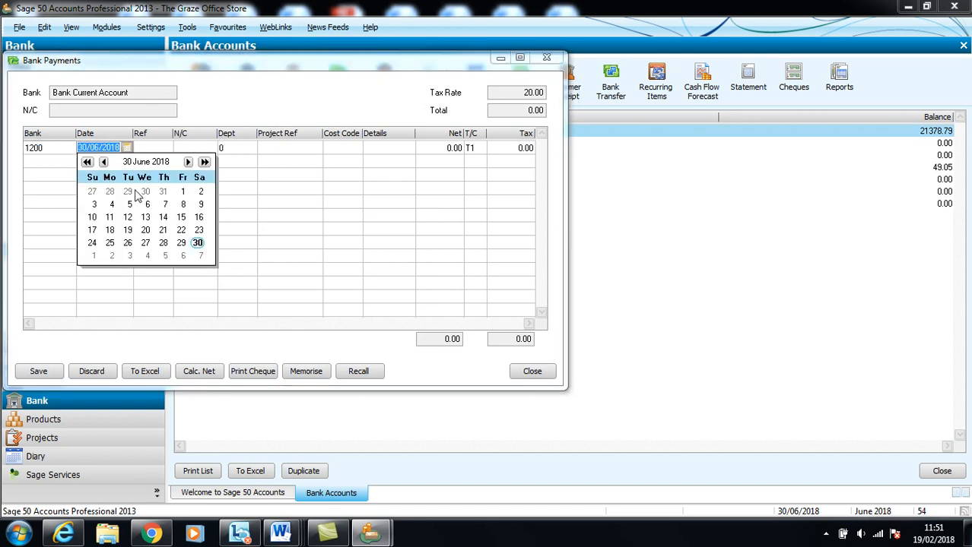
{"action": "left_click", "coordinate": [145, 243]}
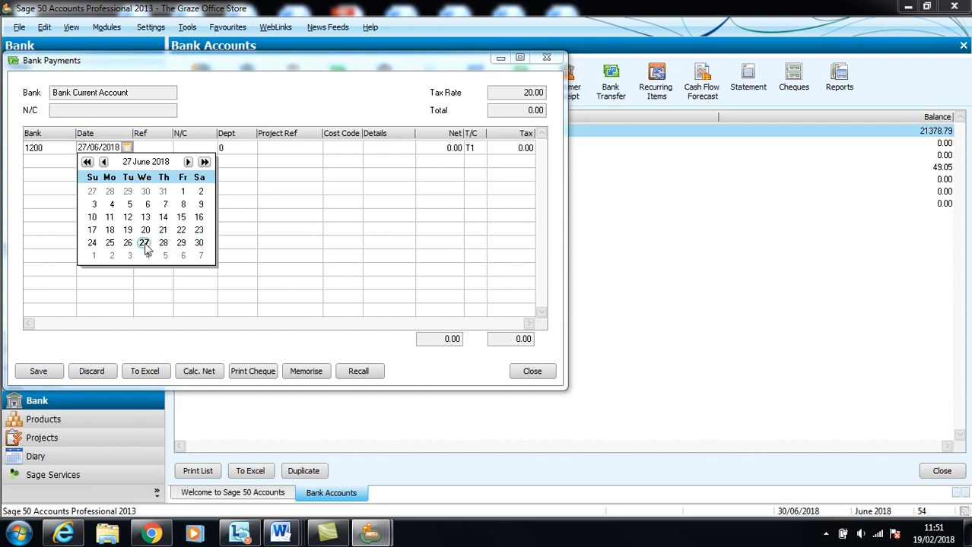
{"action": "left_click", "coordinate": [304, 217]}
{"action": "left_click", "coordinate": [162, 148]}
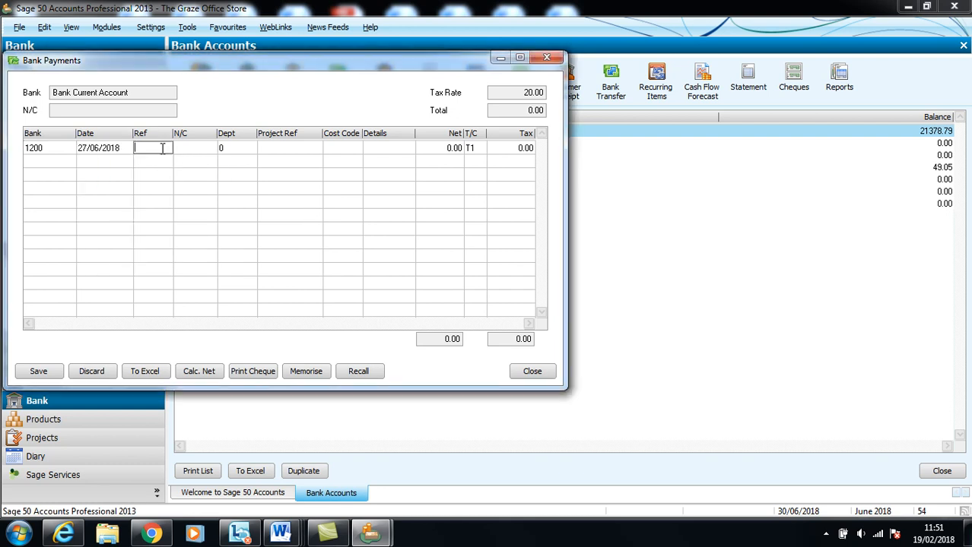
{"action": "type", "text": "Bank Rec"}
Set the payment's nominal code to 7200 Electricity
{"action": "left_click", "coordinate": [210, 155]}
{"action": "left_click", "coordinate": [210, 148]}
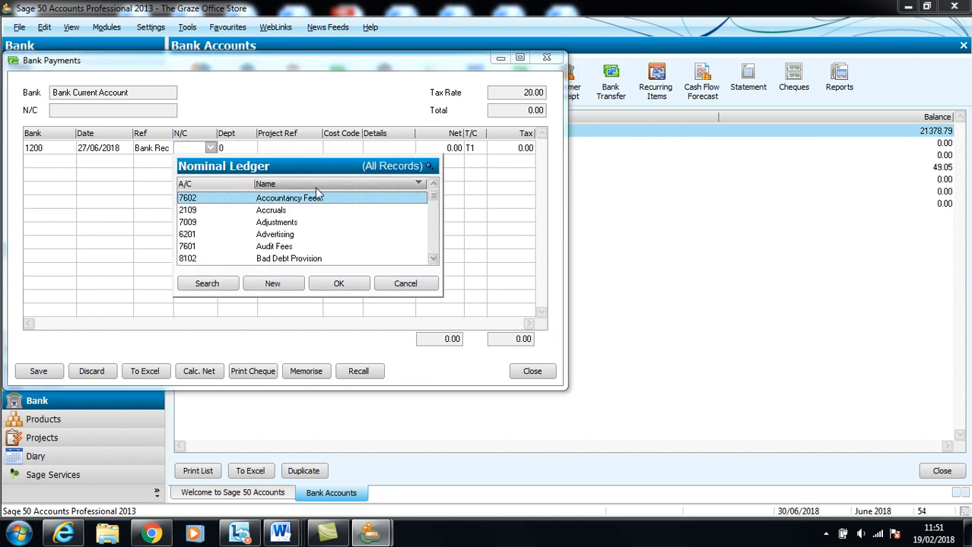
{"action": "left_click", "coordinate": [435, 239]}
{"action": "left_click", "coordinate": [436, 240]}
{"action": "left_click", "coordinate": [436, 239]}
{"action": "left_click", "coordinate": [435, 239]}
{"action": "left_click", "coordinate": [436, 239]}
{"action": "left_click", "coordinate": [436, 239]}
{"action": "left_click", "coordinate": [436, 240]}
{"action": "left_click", "coordinate": [436, 239]}
{"action": "left_click", "coordinate": [435, 240]}
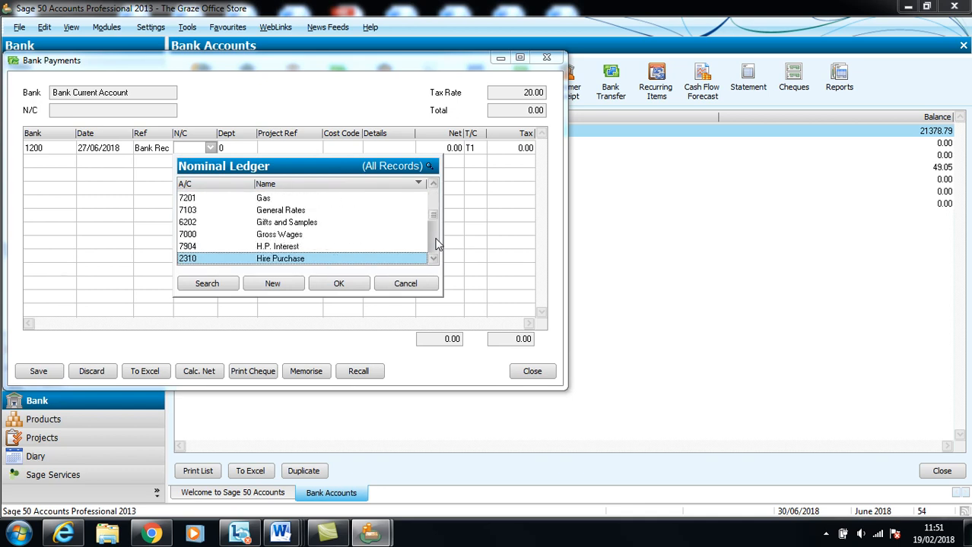
{"action": "left_click", "coordinate": [435, 211]}
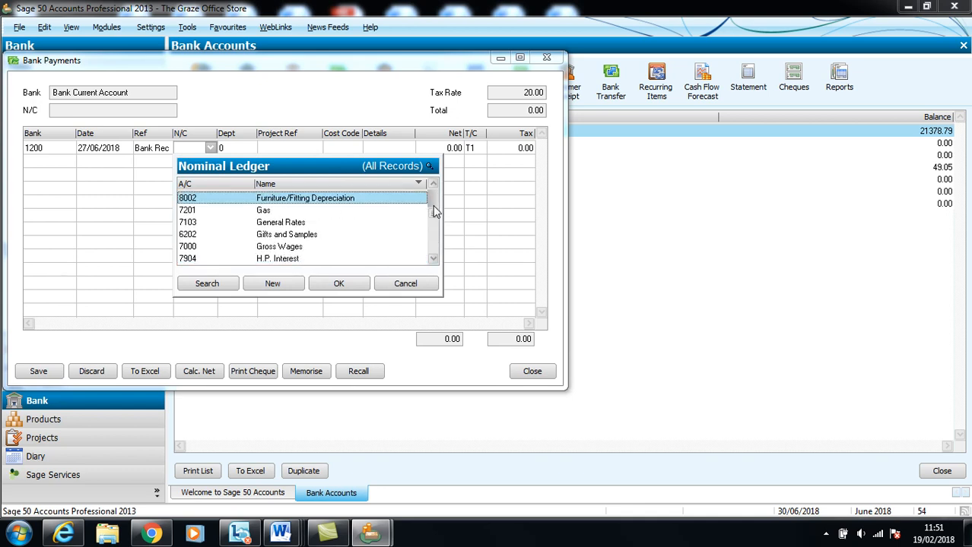
{"action": "left_click", "coordinate": [433, 209]}
{"action": "left_click", "coordinate": [432, 210]}
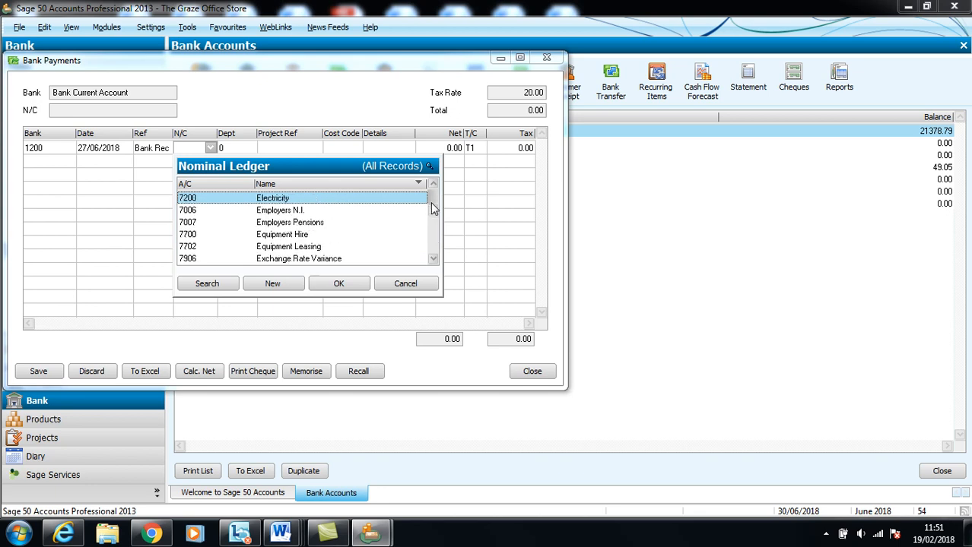
{"action": "left_click", "coordinate": [361, 285]}
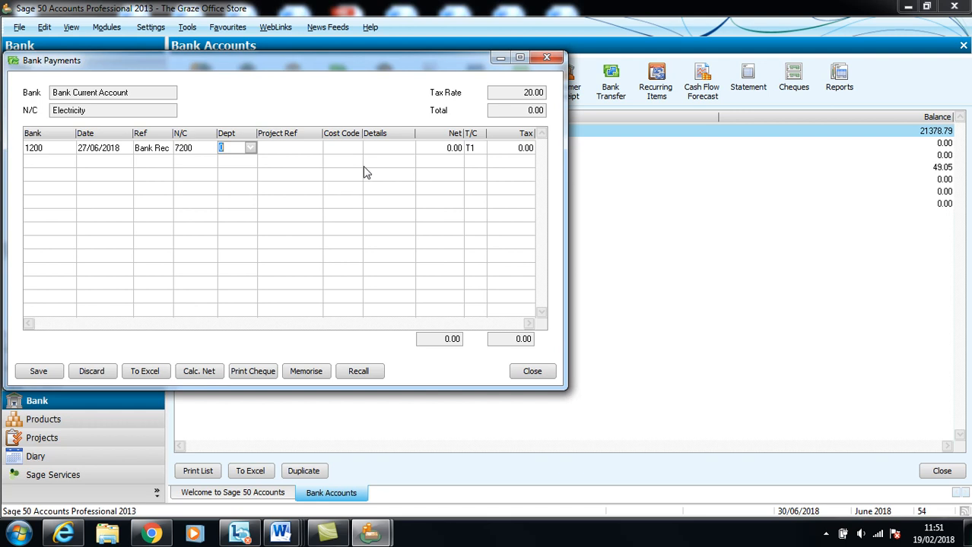
Enter details 'Bank Statement', net 101.00 and tax code T0, then save the payment
{"action": "left_click", "coordinate": [388, 148]}
{"action": "type", "text": "Ban"}
{"action": "type", "text": "k Statement"}
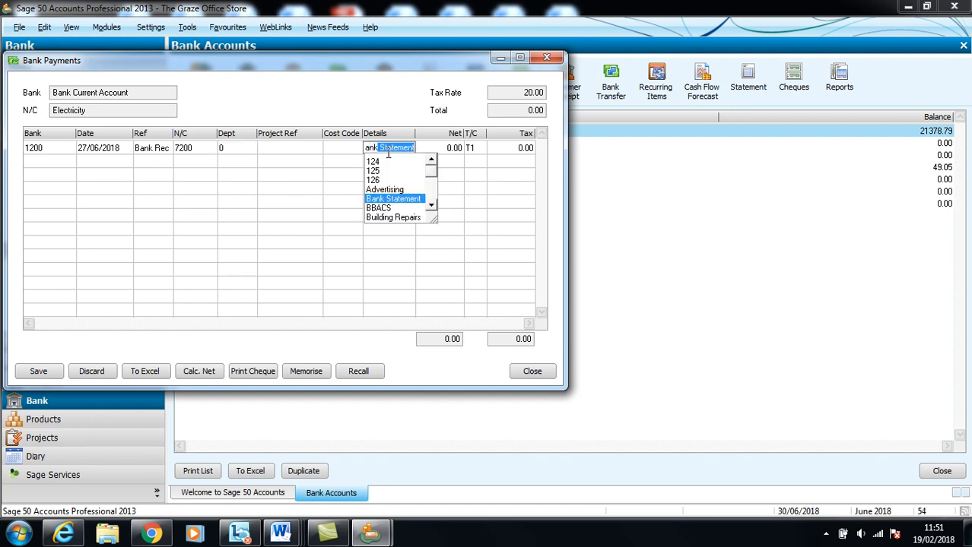
{"action": "key", "text": "Tab"}
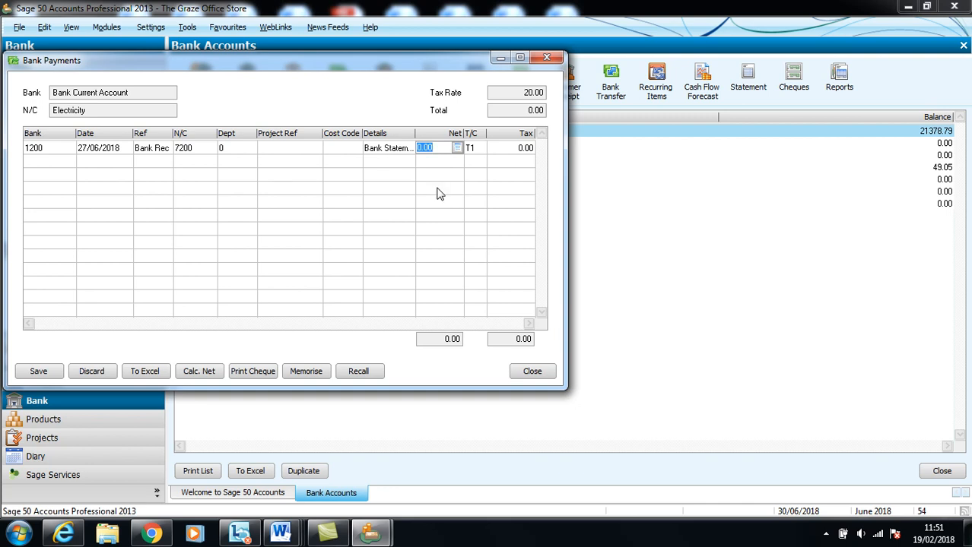
{"action": "left_click", "coordinate": [457, 148]}
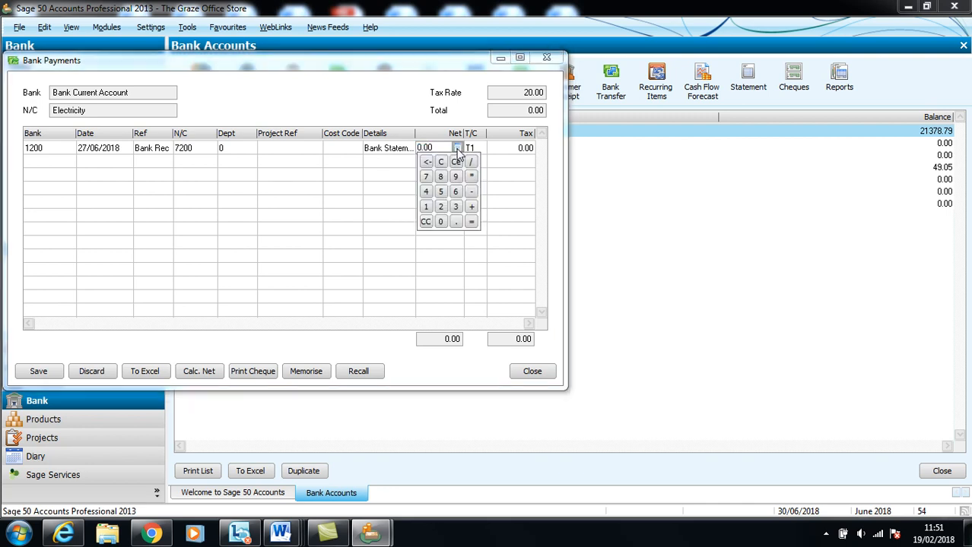
{"action": "key", "text": "Escape"}
{"action": "type", "text": "101.00"}
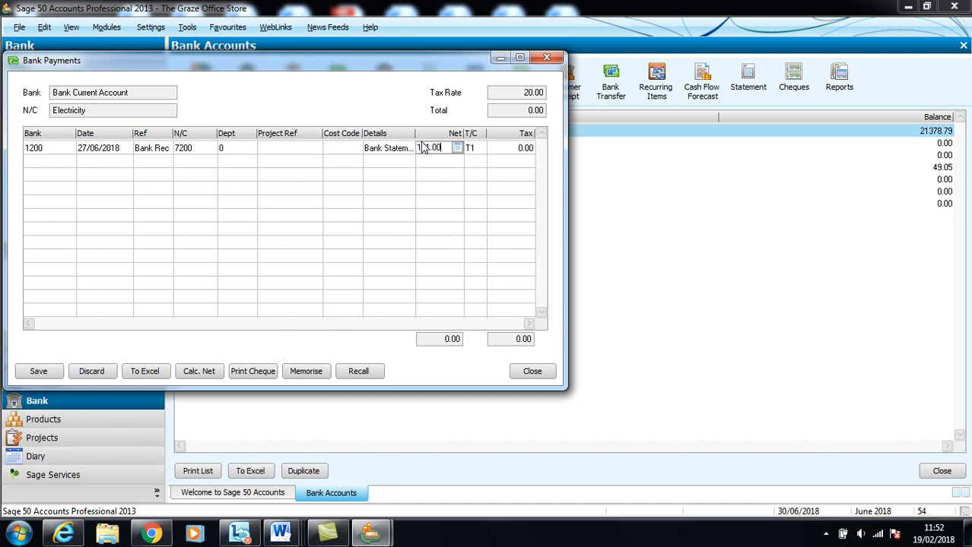
{"action": "left_click", "coordinate": [479, 149]}
{"action": "left_click", "coordinate": [479, 148]}
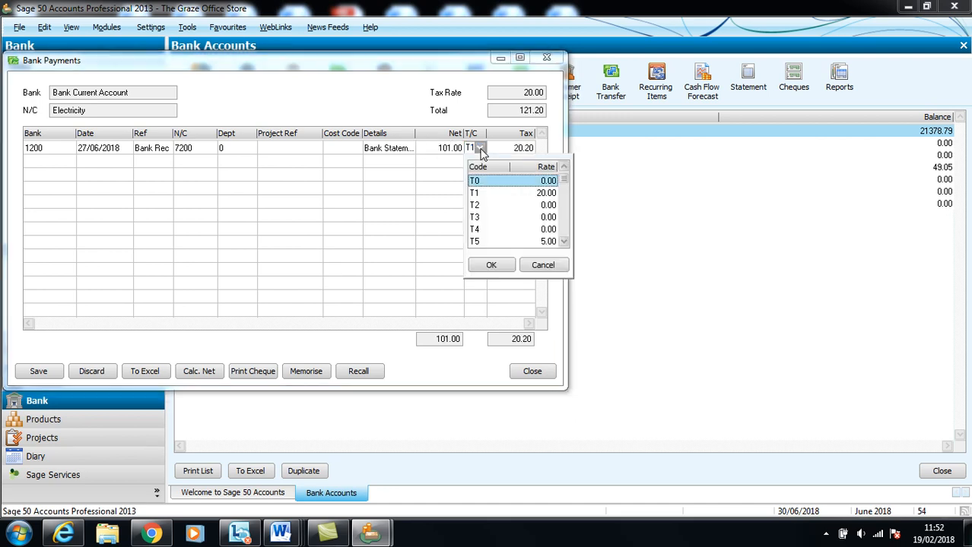
{"action": "left_click", "coordinate": [491, 266]}
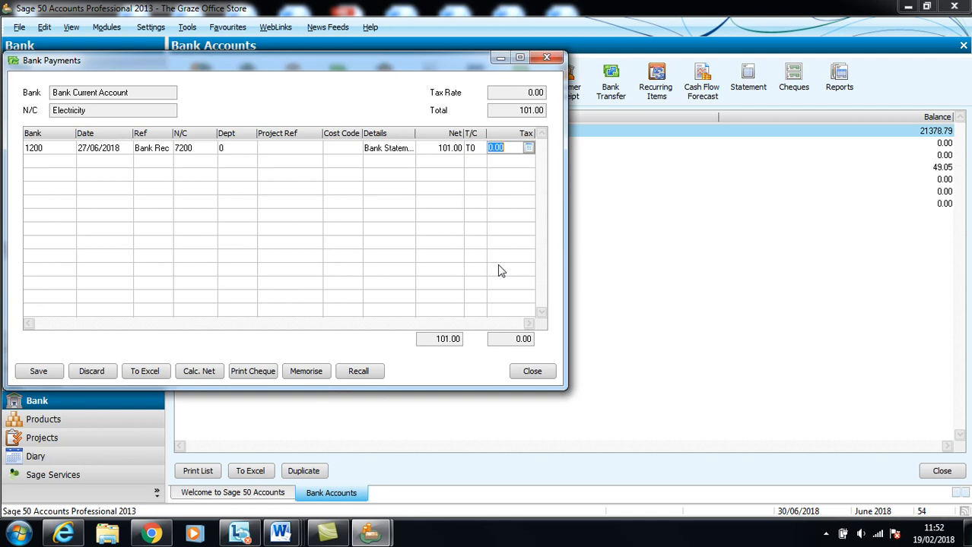
{"action": "left_click", "coordinate": [39, 372]}
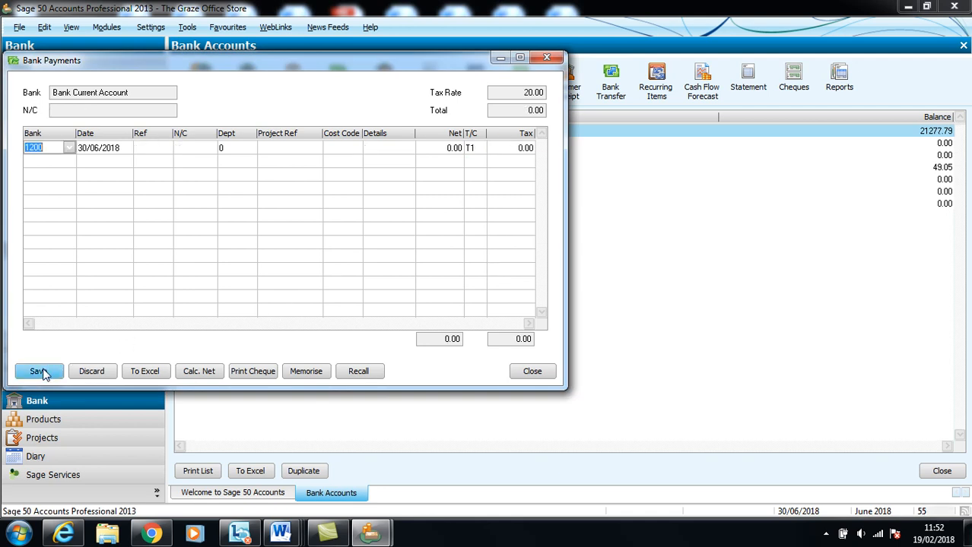
{"action": "left_click", "coordinate": [531, 372]}
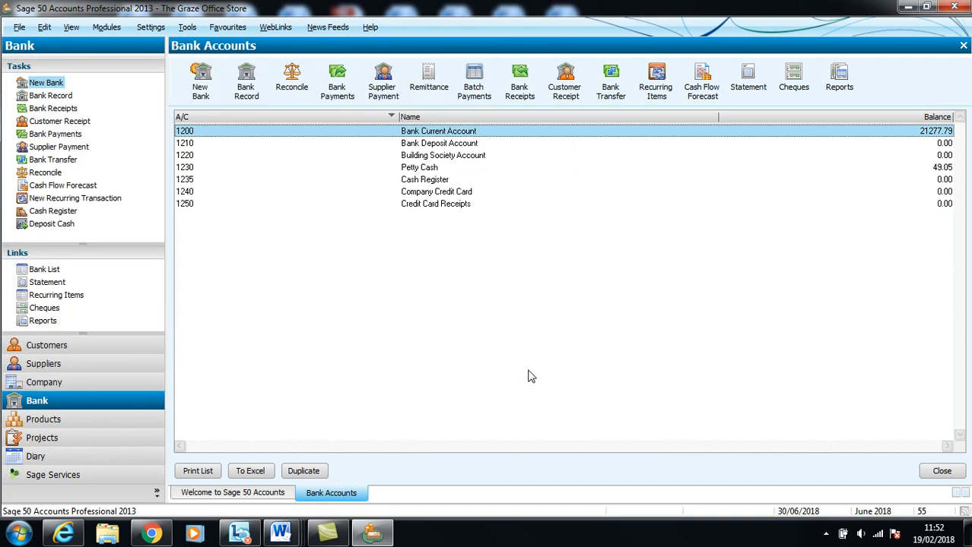
Resume the saved 1200 reconciliation and match the 101.00 Bank Statement payment, reaching 0.00 difference
{"action": "left_click", "coordinate": [297, 92]}
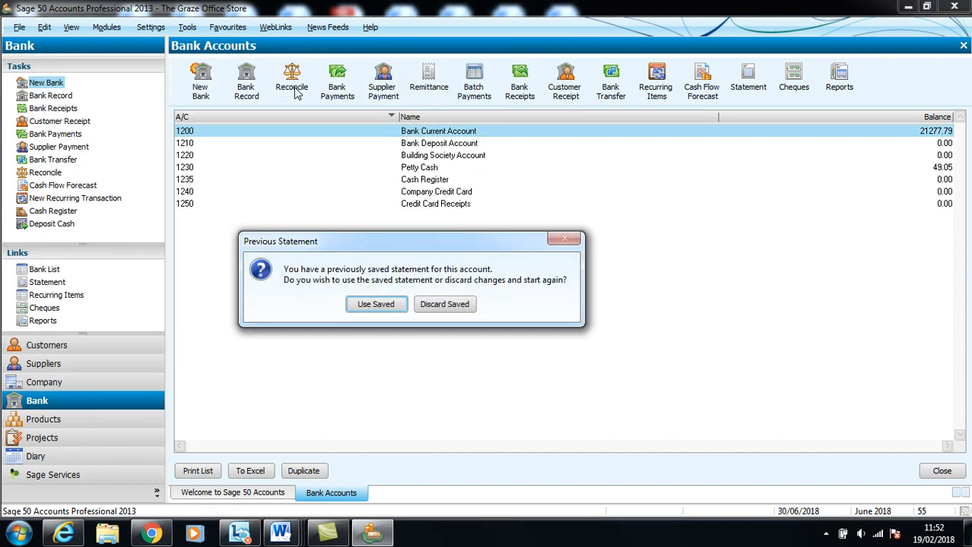
{"action": "left_click", "coordinate": [376, 304]}
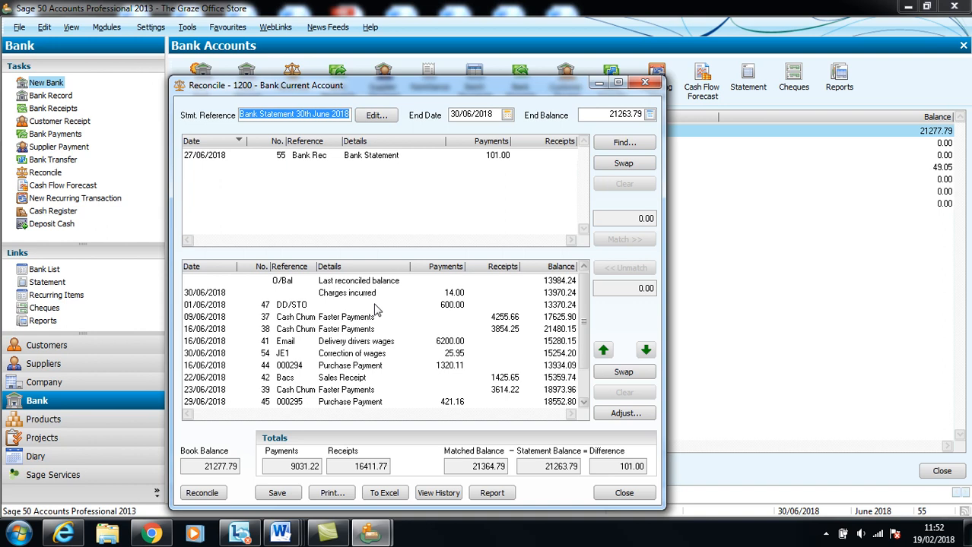
{"action": "left_click", "coordinate": [387, 160]}
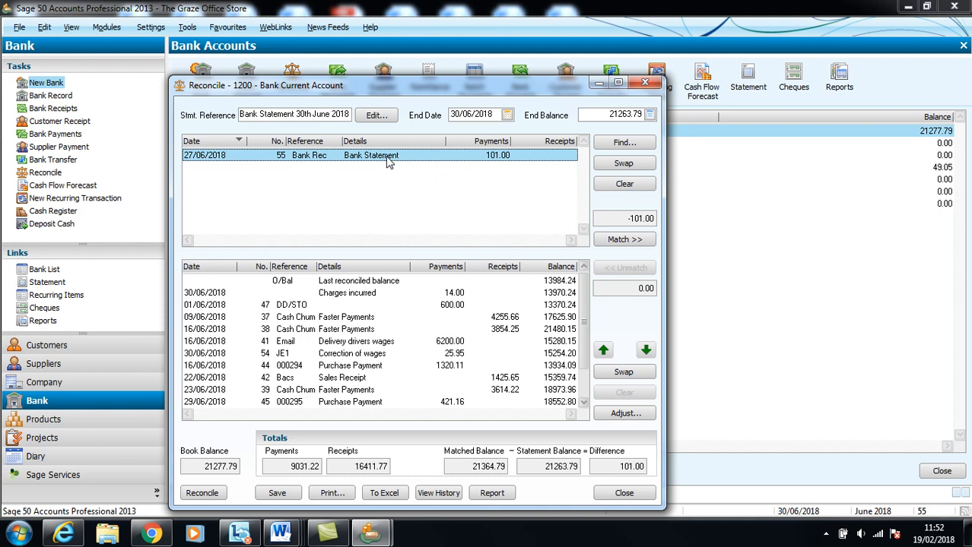
{"action": "left_click", "coordinate": [607, 244]}
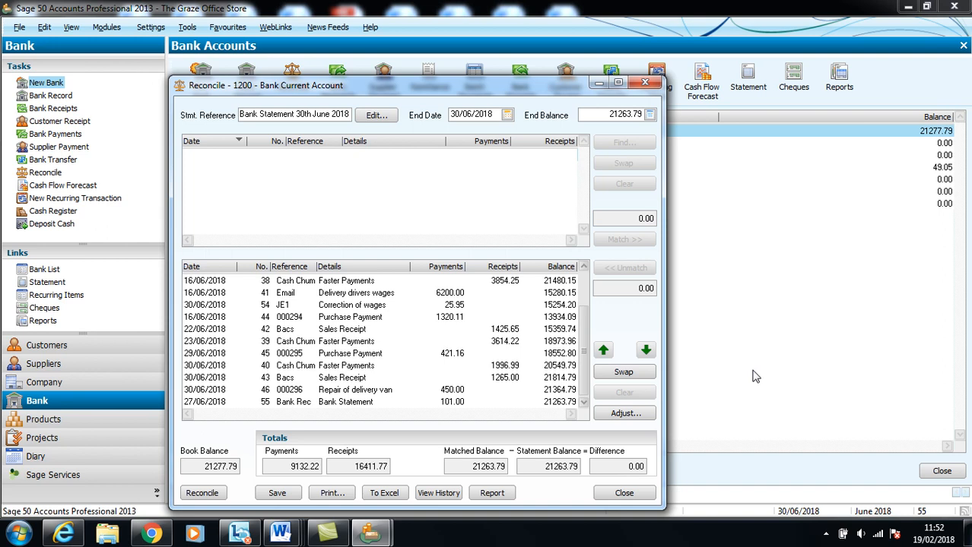
{"action": "left_click", "coordinate": [20, 533]}
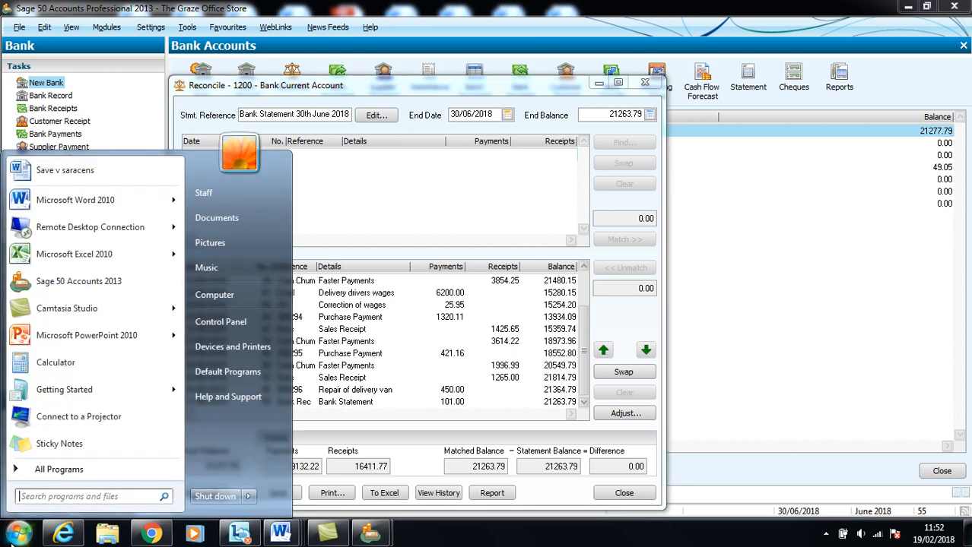
Launch Word 2010 maximised and paste the Sage reconciliation screenshot into the document
{"action": "left_click", "coordinate": [39, 206]}
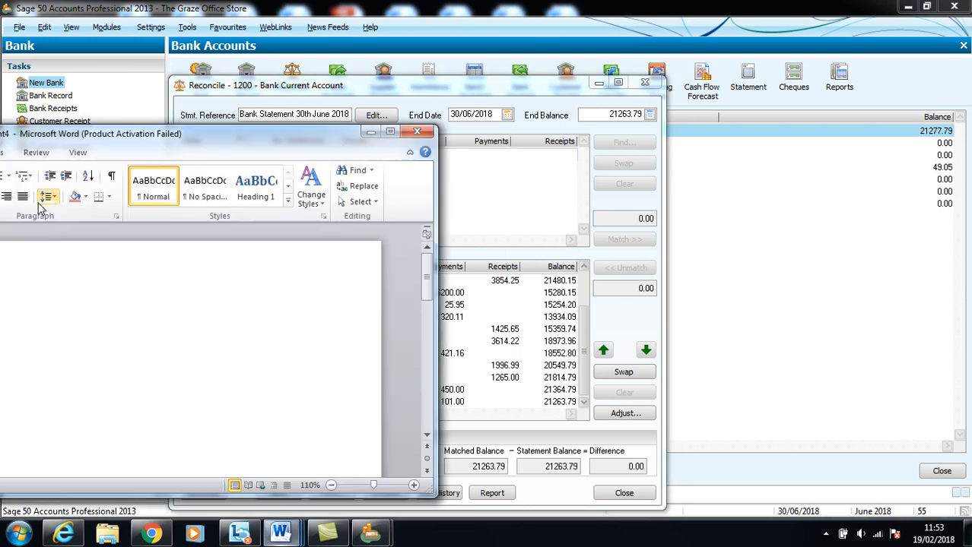
{"action": "left_click", "coordinate": [389, 132]}
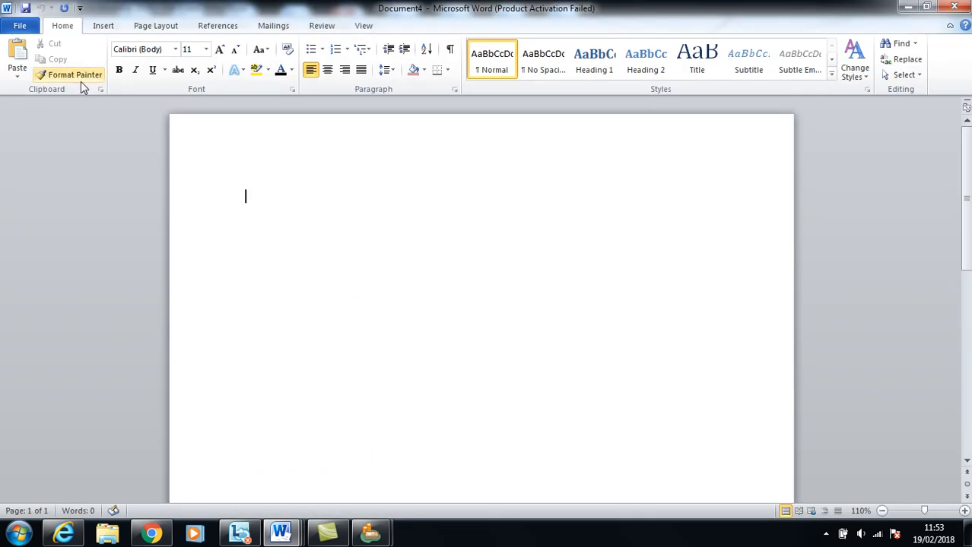
{"action": "left_click", "coordinate": [17, 57]}
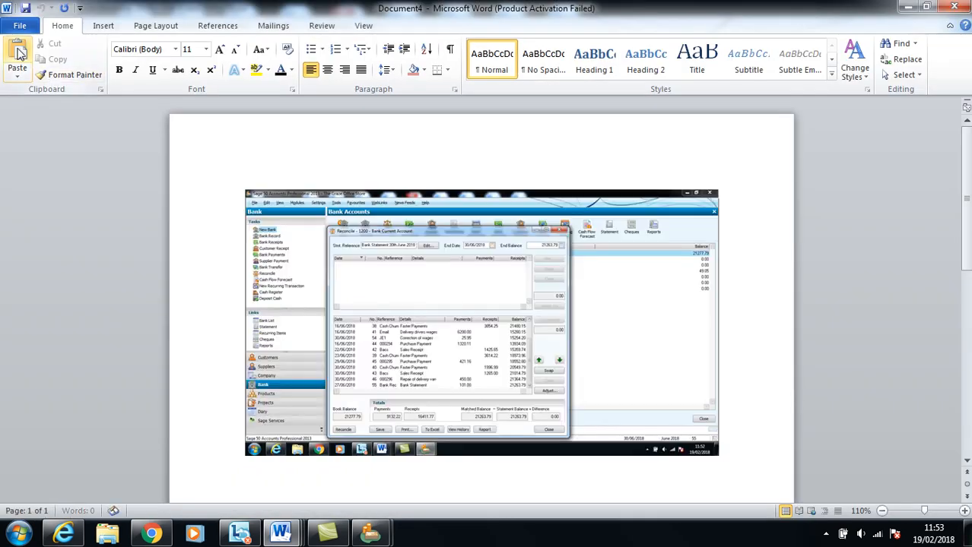
Crop the screenshot's left and right sides down to the reconcile window
{"action": "left_click", "coordinate": [304, 253]}
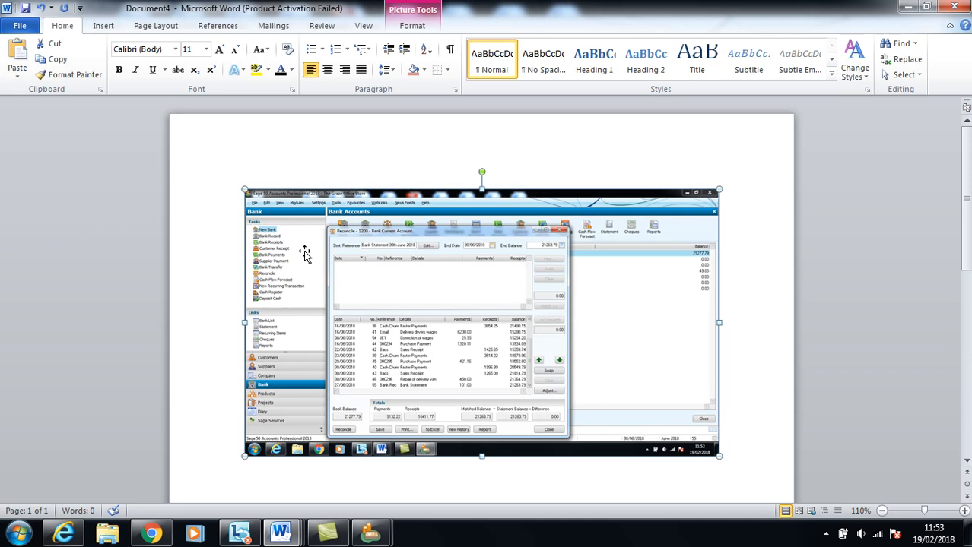
{"action": "left_click", "coordinate": [411, 28]}
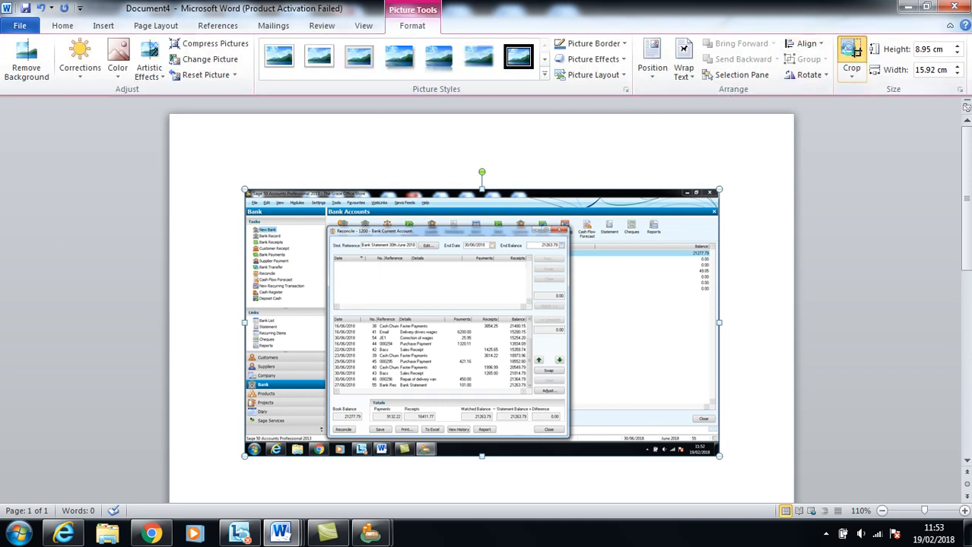
{"action": "left_click", "coordinate": [852, 50]}
{"action": "left_click_drag", "start_coordinate": [719, 323], "coordinate": [568, 325]}
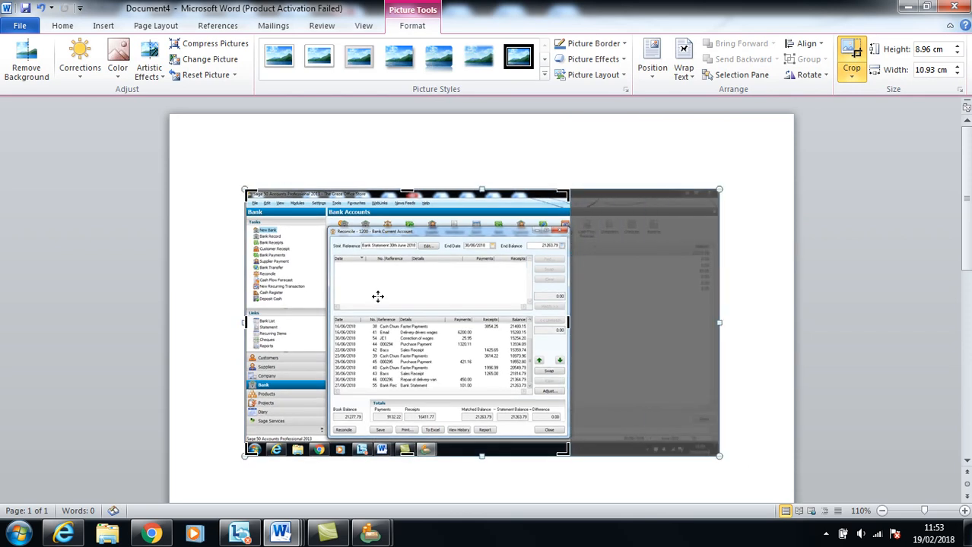
{"action": "left_click_drag", "start_coordinate": [243, 323], "coordinate": [327, 330]}
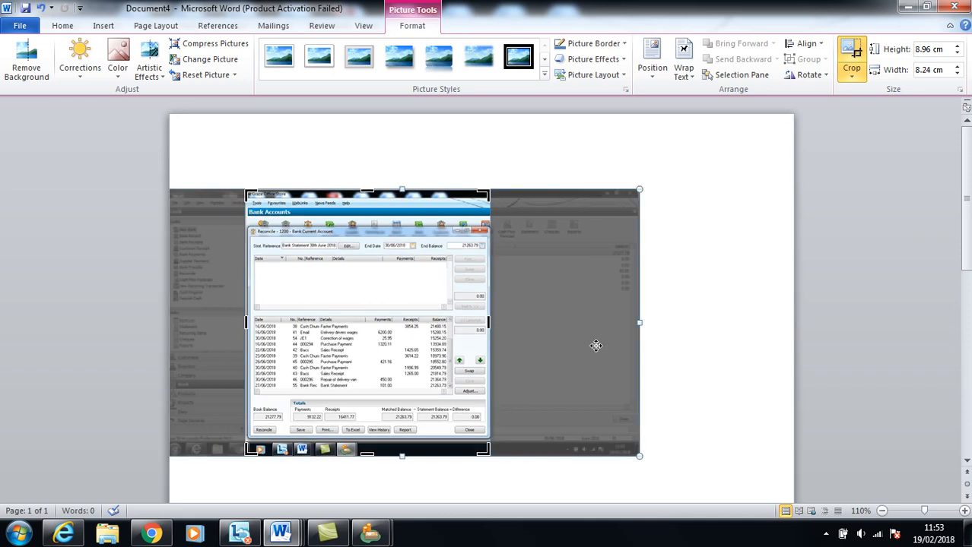
{"action": "left_click", "coordinate": [689, 219]}
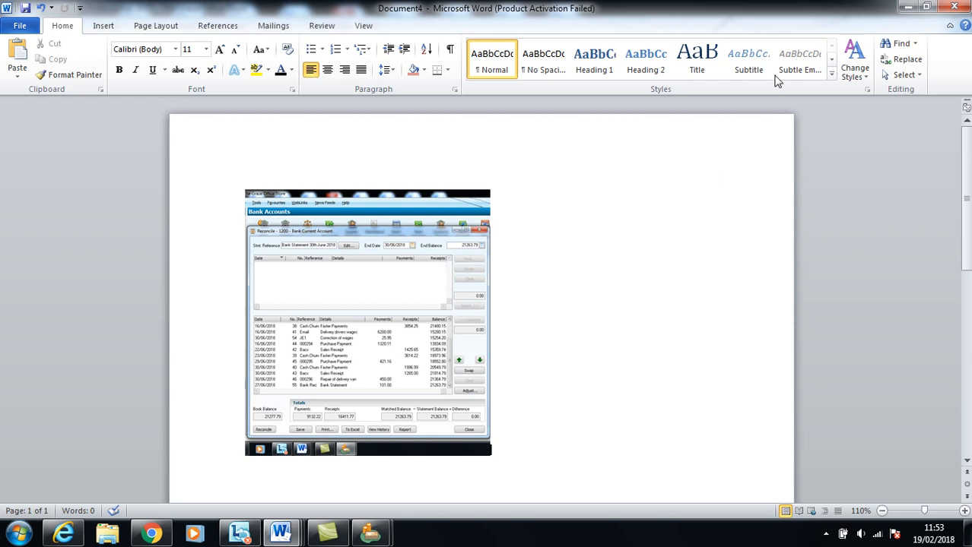
Return to Sage's 1200 reconcile window, matched at 21263.79 with a 0.00 difference
{"action": "left_click", "coordinate": [905, 12]}
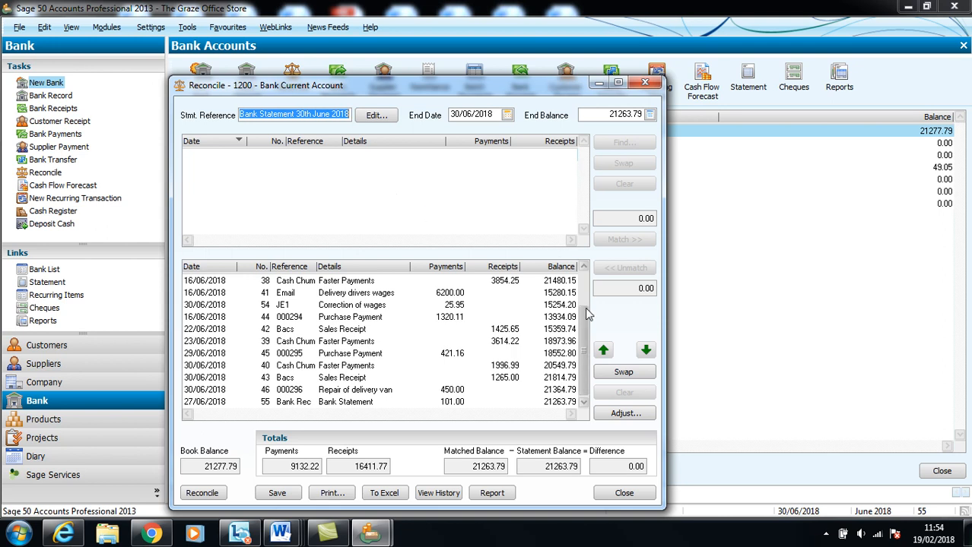
{"action": "left_click_drag", "start_coordinate": [585, 310], "coordinate": [586, 276]}
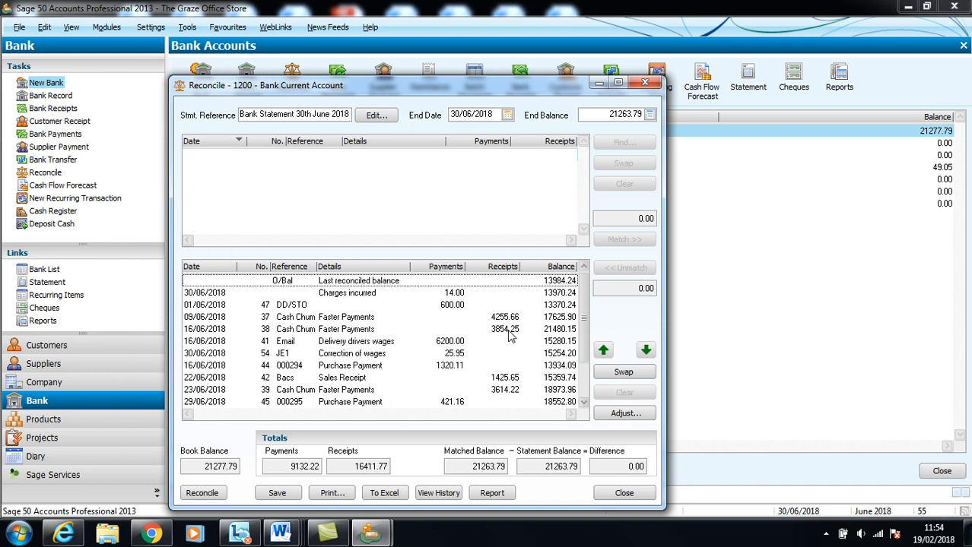
Finish the 1200 reconciliation, leaving the Bank Current Account balance at 21263.79
{"action": "left_click", "coordinate": [202, 493]}
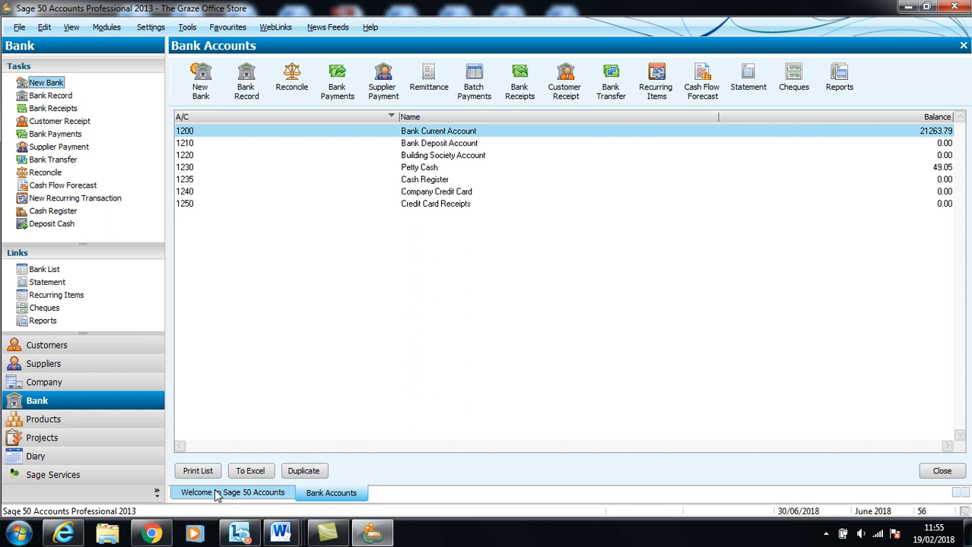
Switch to the Customers list view and open the Customer activity reports category
{"action": "left_click", "coordinate": [98, 356]}
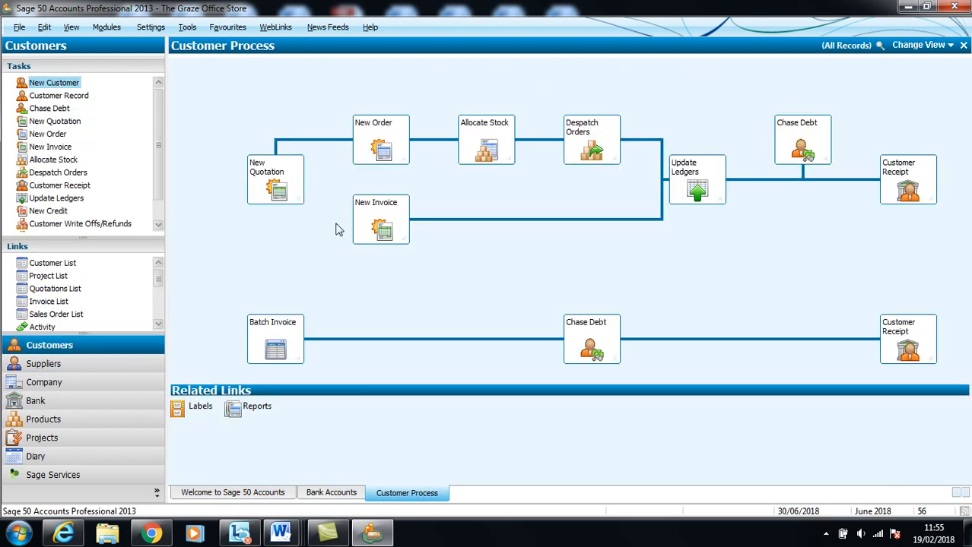
{"action": "left_click", "coordinate": [920, 44]}
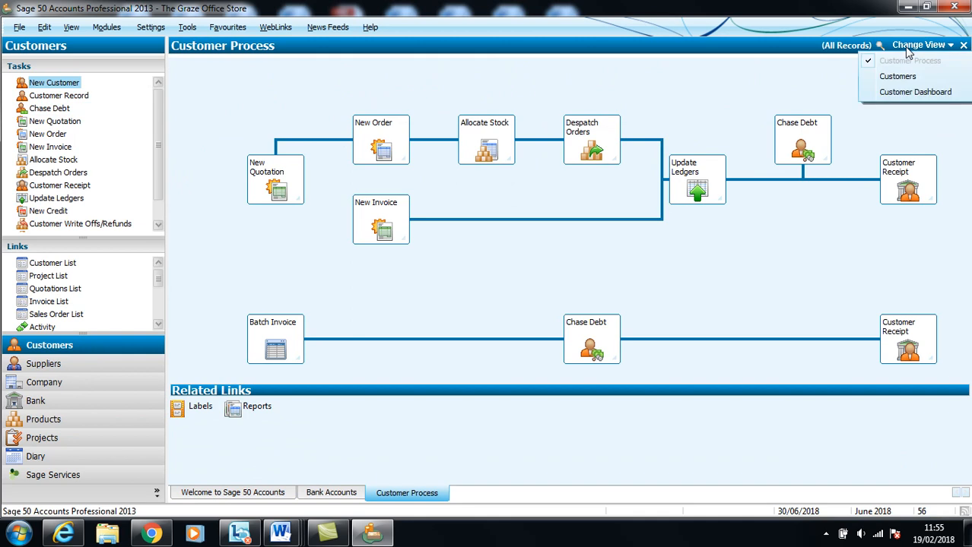
{"action": "left_click", "coordinate": [901, 79]}
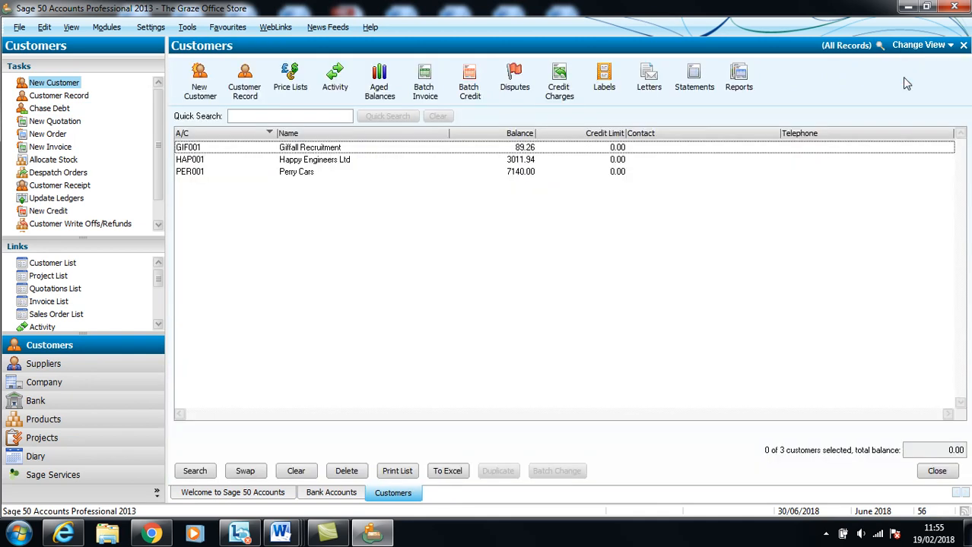
{"action": "left_click", "coordinate": [743, 77]}
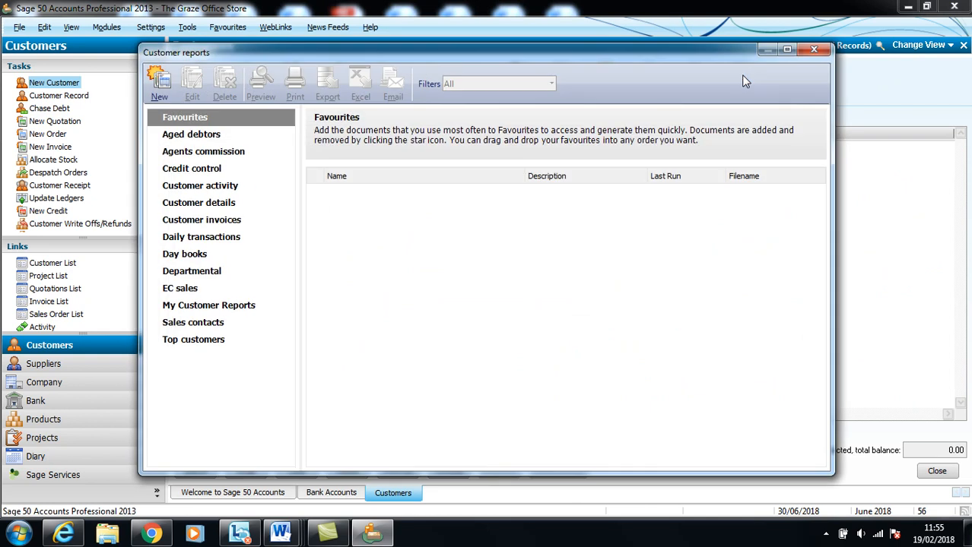
{"action": "left_click", "coordinate": [226, 189]}
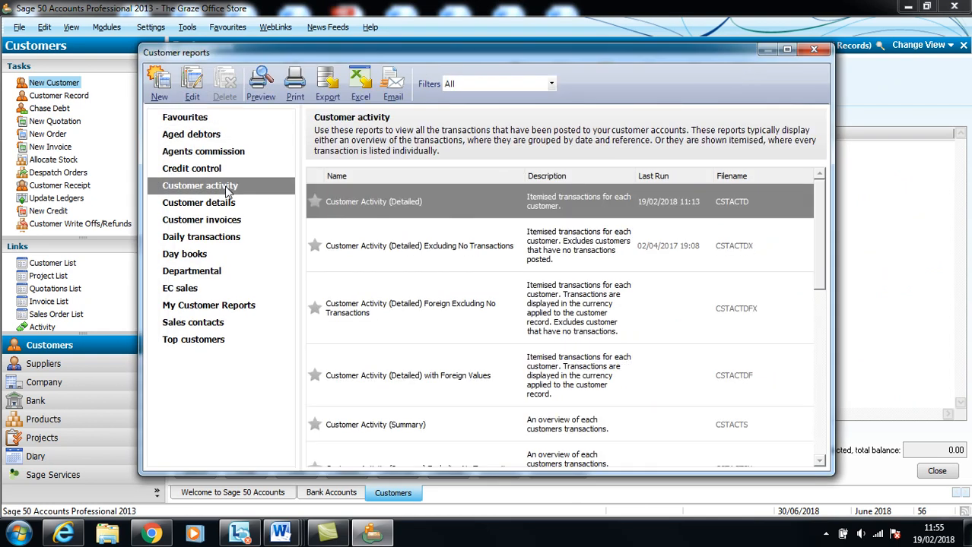
{"action": "mouse_move", "coordinate": [330, 204]}
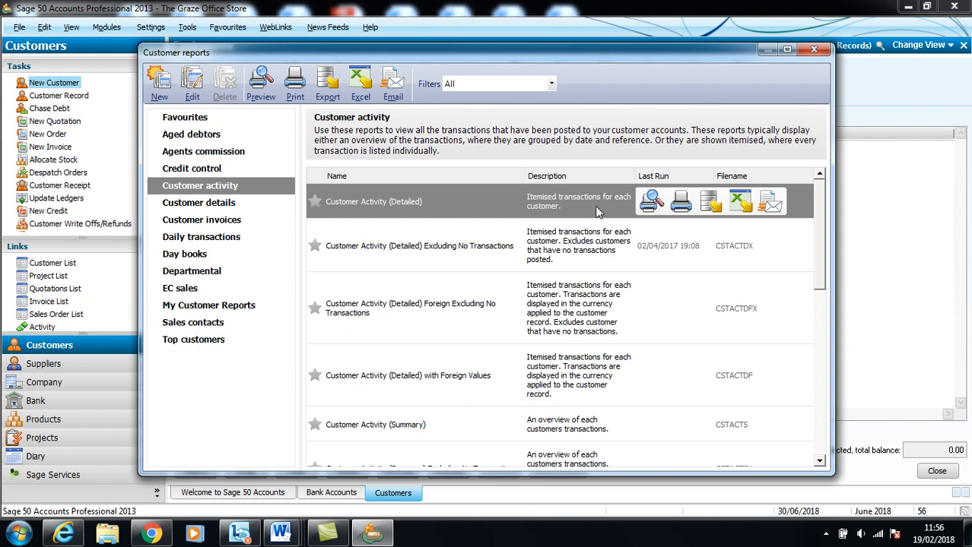
Export Customer Activity (Detailed) as a PDF named 'Evidence 1a and 1b'
{"action": "left_click", "coordinate": [707, 204]}
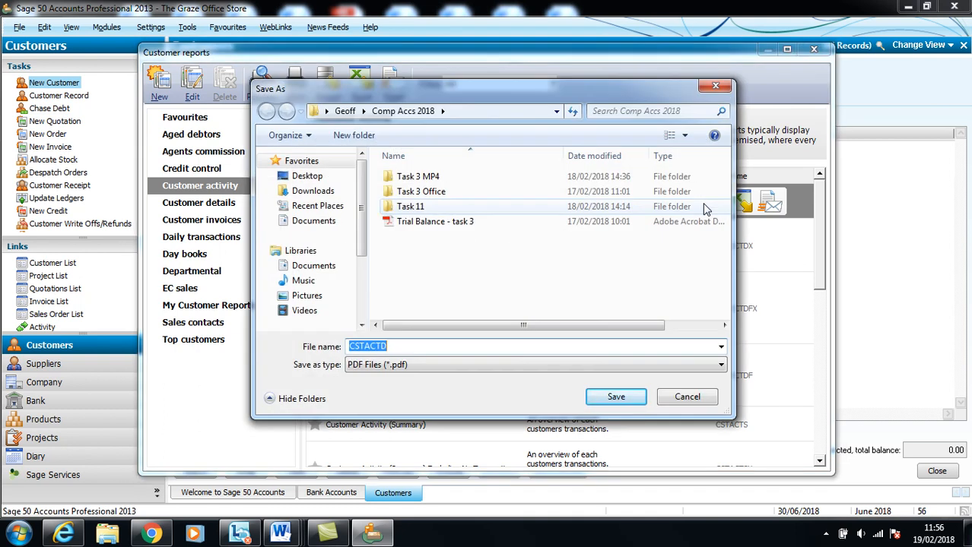
{"action": "type", "text": "Eviden"}
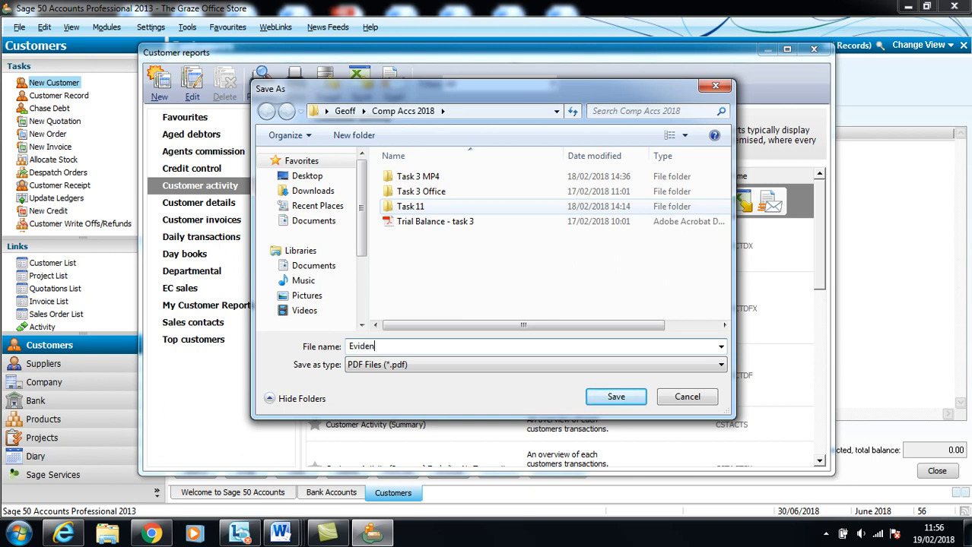
{"action": "type", "text": "ce 1a and 1b"}
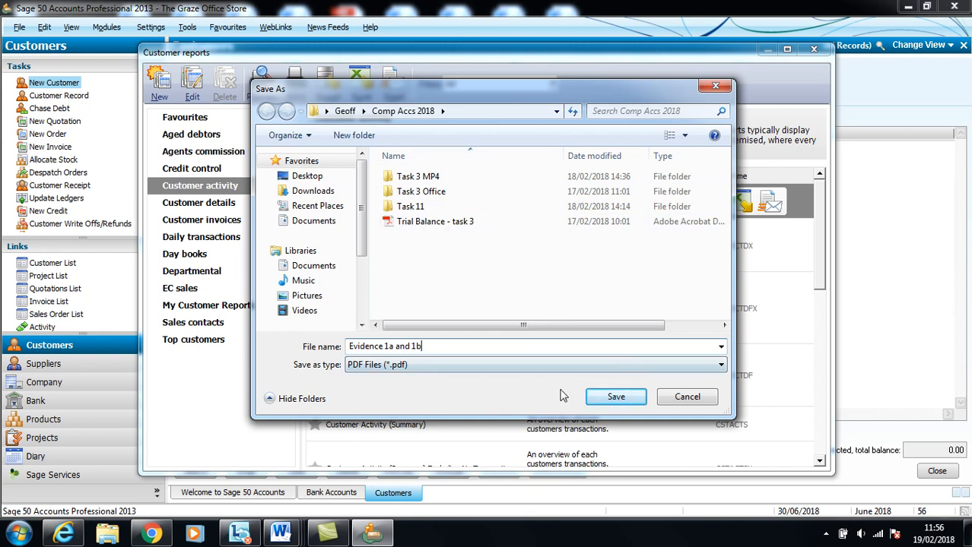
{"action": "left_click", "coordinate": [614, 396]}
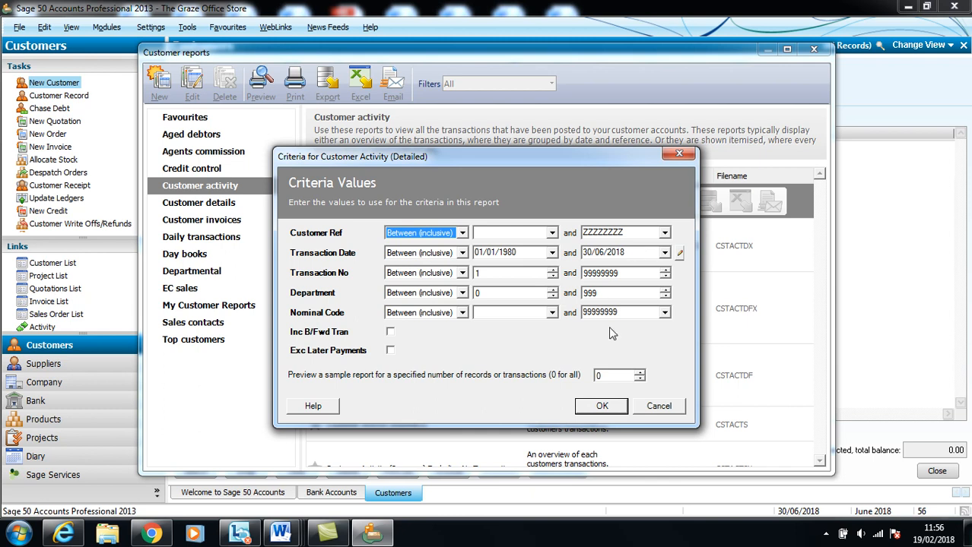
Accept the default criteria, preview and scroll Customer Activity (Detailed), then close preview and reports
{"action": "left_click", "coordinate": [601, 407]}
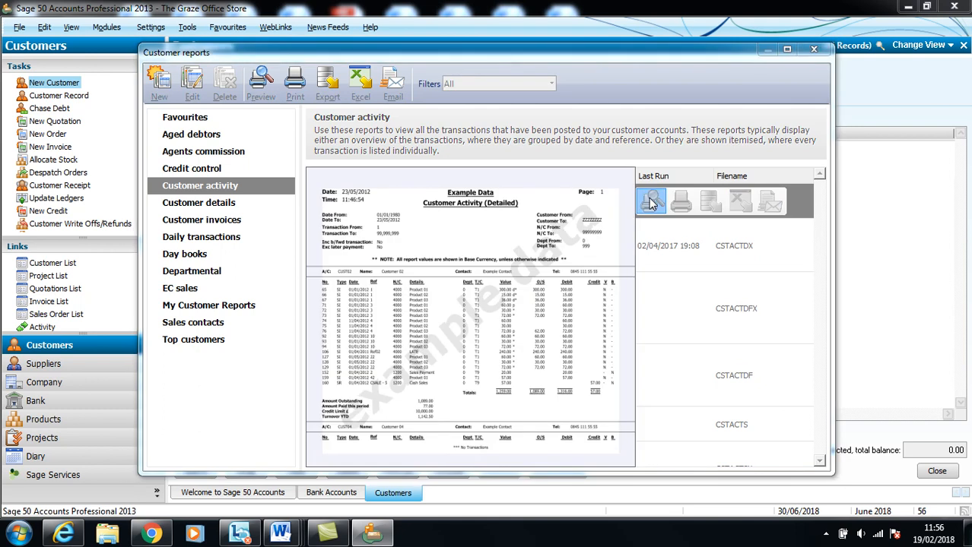
{"action": "left_click", "coordinate": [650, 202]}
{"action": "left_click", "coordinate": [601, 378]}
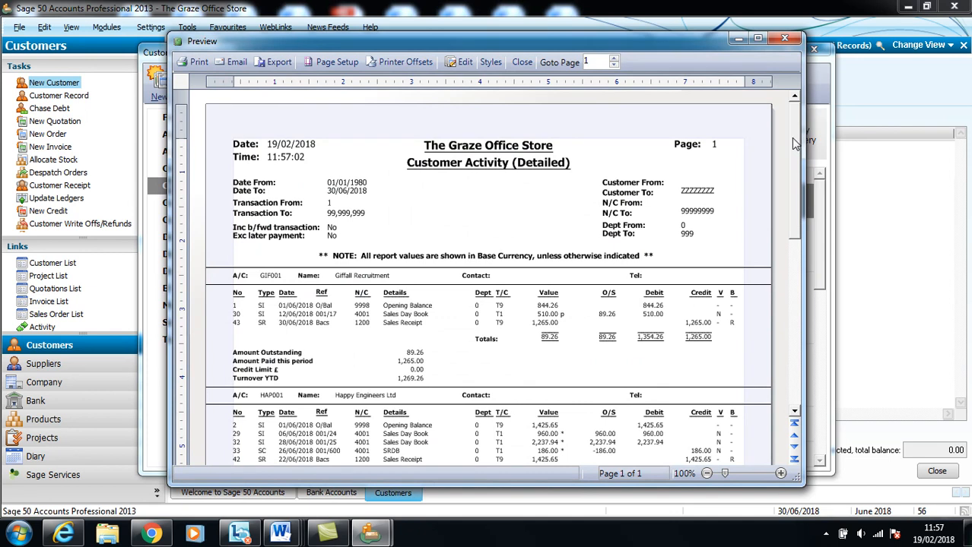
{"action": "scroll", "coordinate": [792, 148], "scroll_direction": "down", "scroll_amount": 1}
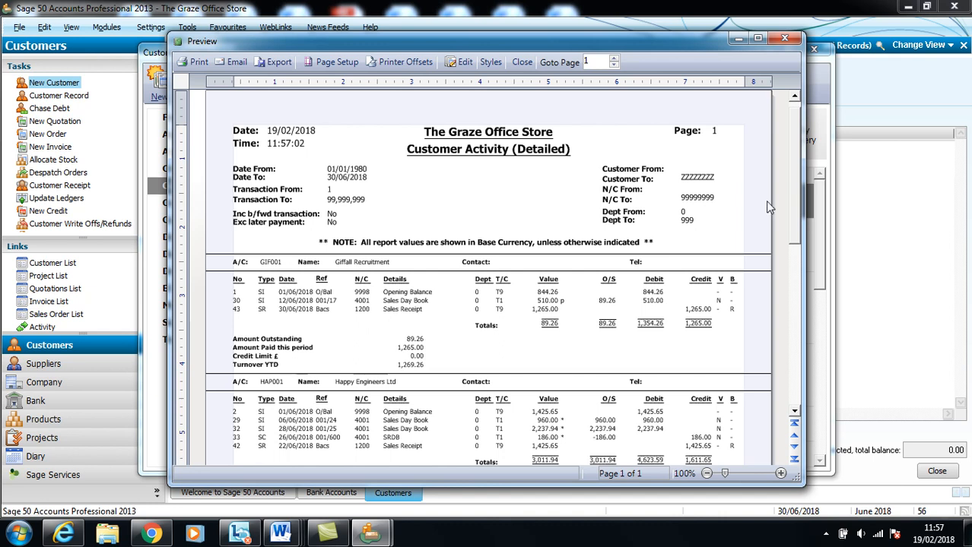
{"action": "left_click_drag", "start_coordinate": [793, 196], "coordinate": [793, 210]}
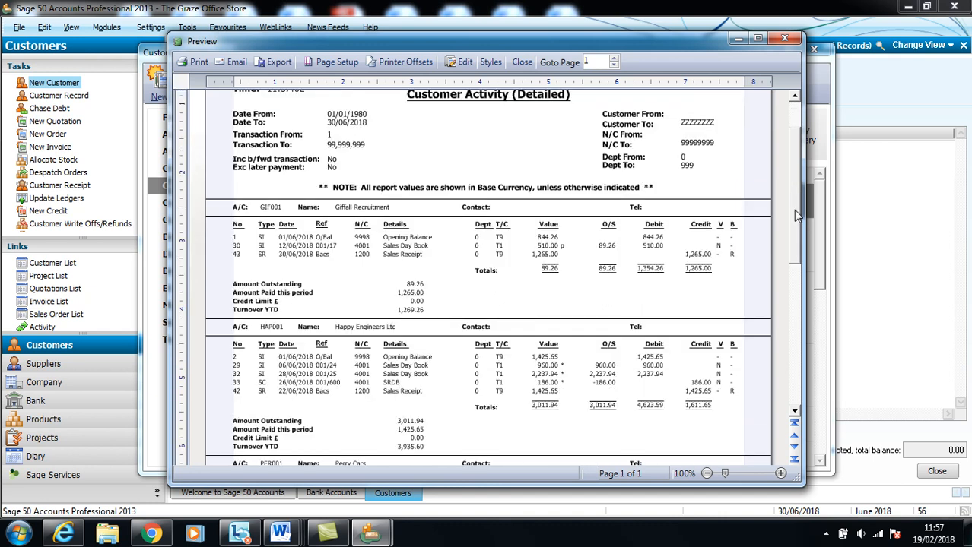
{"action": "left_click", "coordinate": [789, 43]}
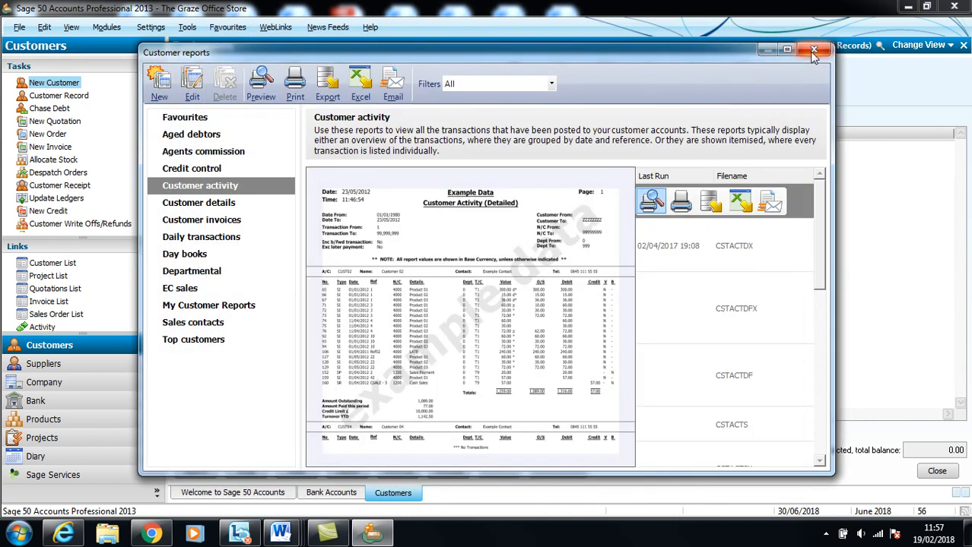
{"action": "left_click", "coordinate": [813, 51]}
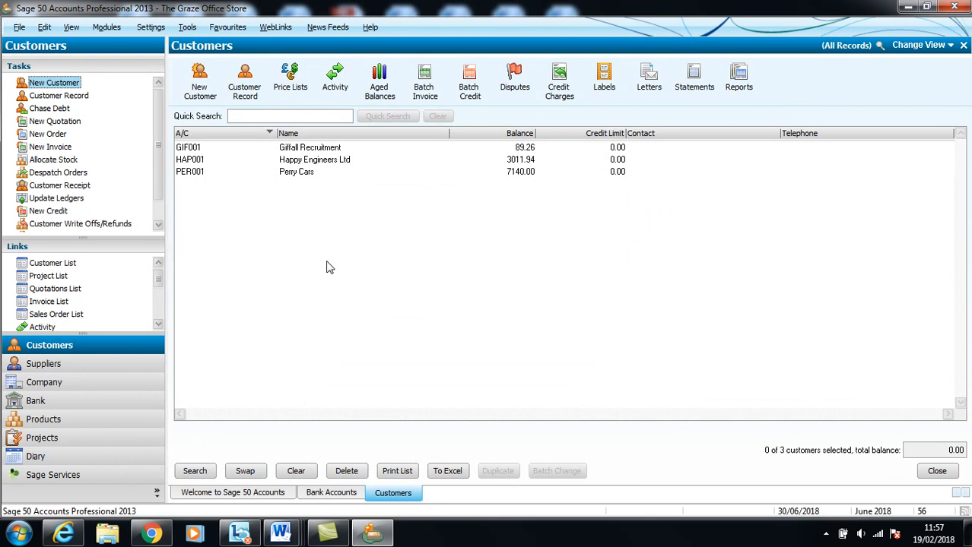
From the Suppliers list, preview Supplier Activity (Detailed) covering 01/01/1980 to 30/06/2018
{"action": "left_click", "coordinate": [134, 371]}
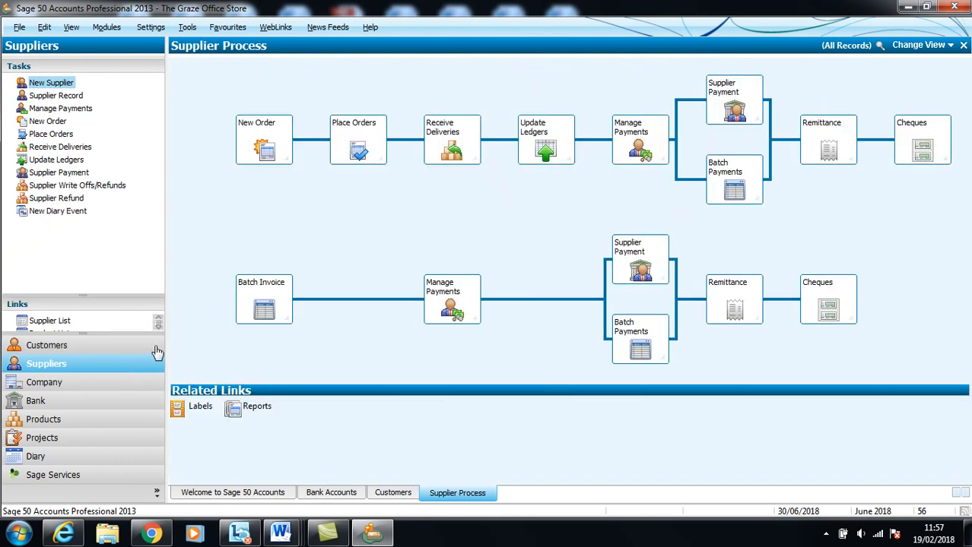
{"action": "left_click", "coordinate": [917, 48]}
{"action": "left_click", "coordinate": [897, 79]}
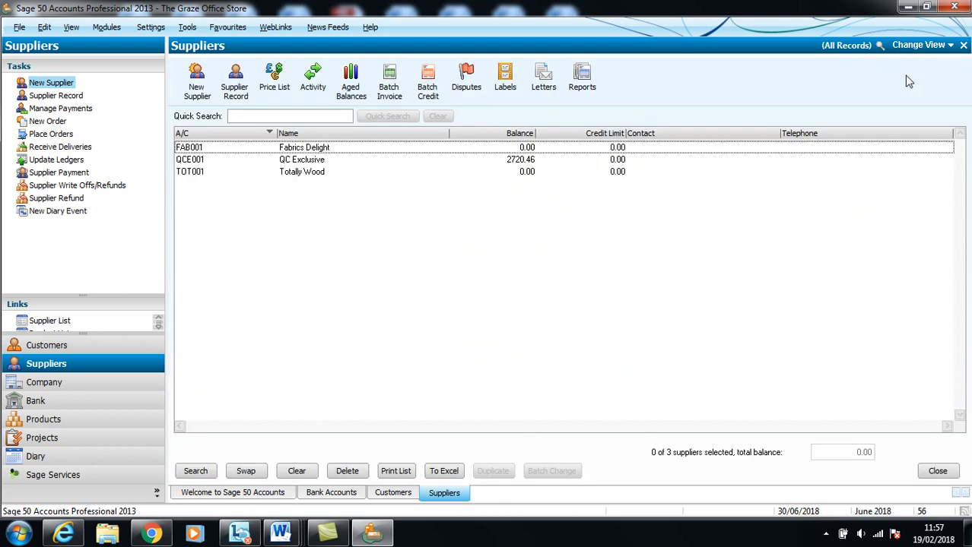
{"action": "left_click", "coordinate": [586, 84]}
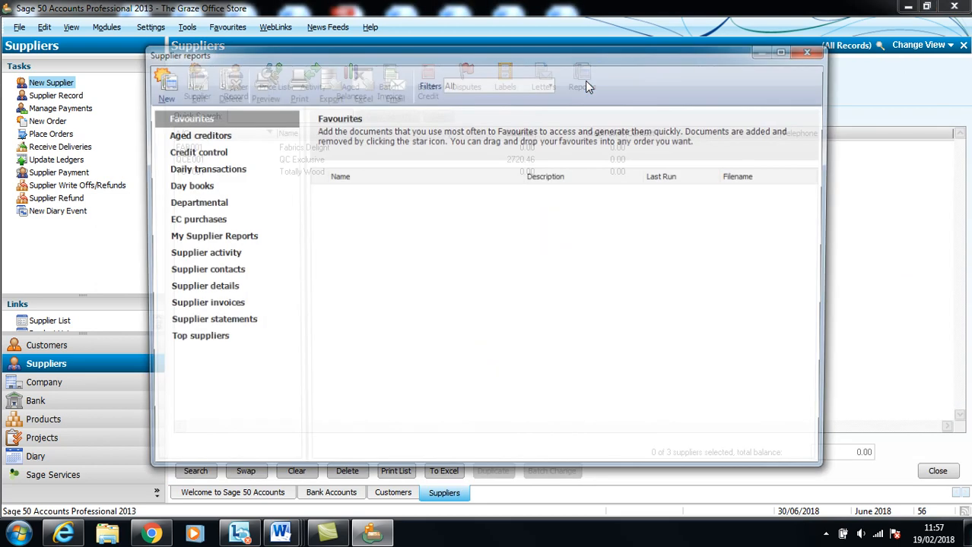
{"action": "left_click", "coordinate": [221, 258]}
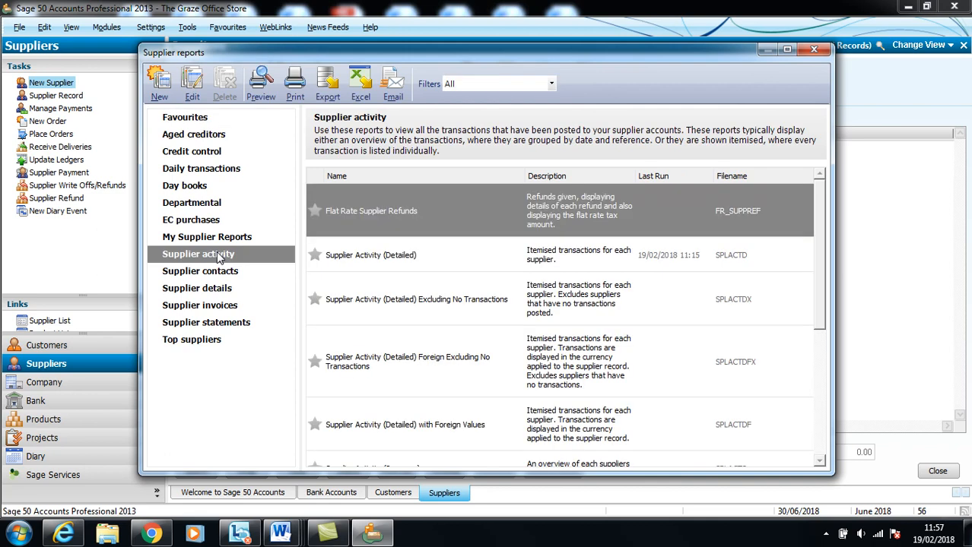
{"action": "mouse_move", "coordinate": [370, 256]}
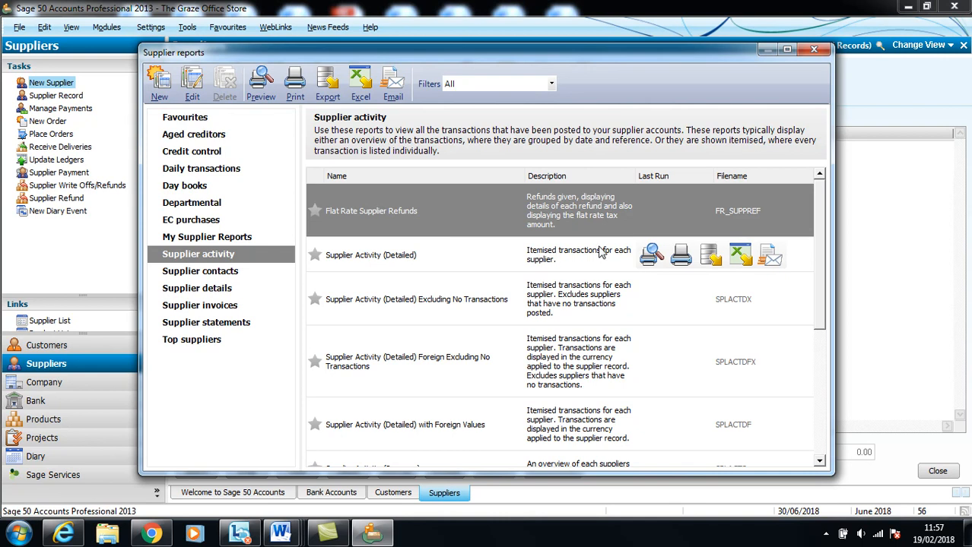
{"action": "left_click", "coordinate": [651, 260]}
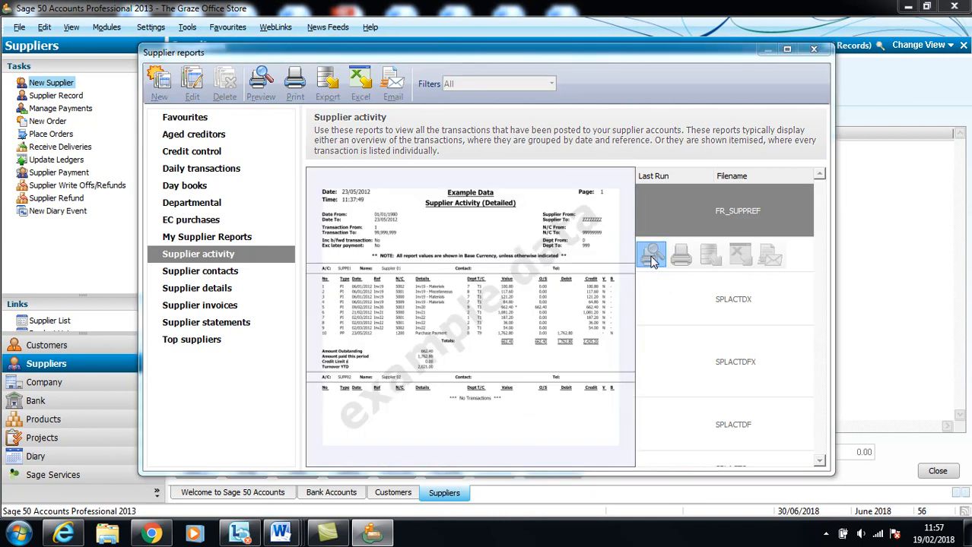
{"action": "left_click", "coordinate": [601, 378]}
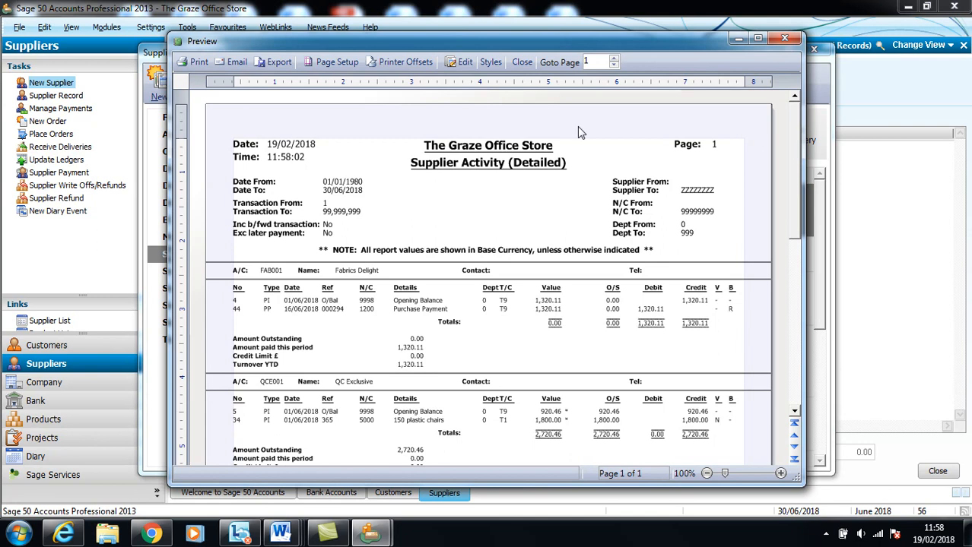
Export the supplier report as PDF 'Evidence 2a and 2b', then close preview and supplier reports
{"action": "left_click", "coordinate": [278, 62]}
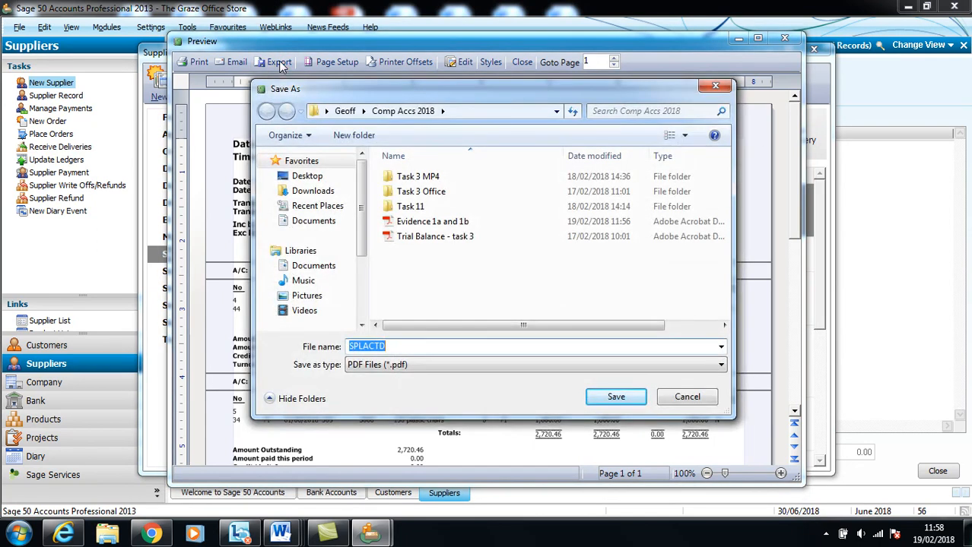
{"action": "type", "text": "Ev"}
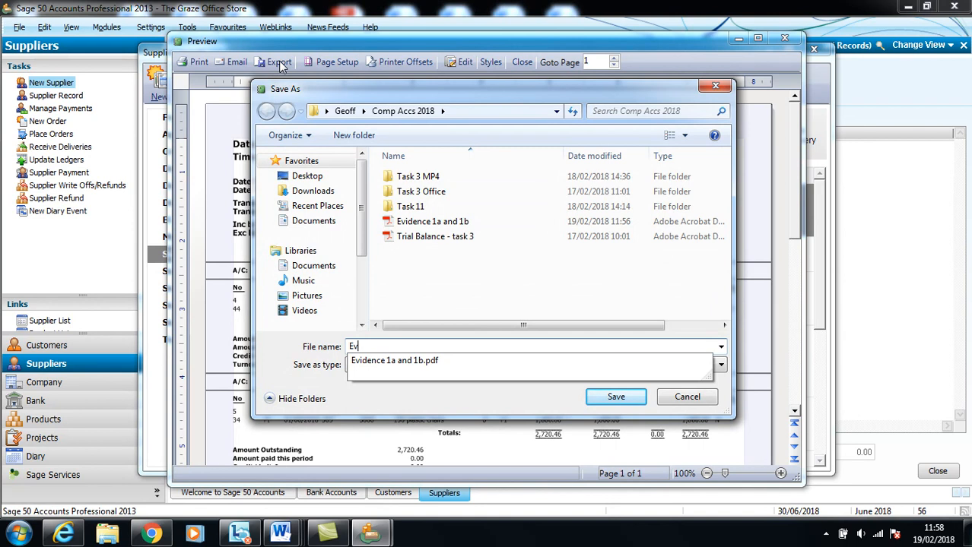
{"action": "type", "text": "idence 2a and 2b"}
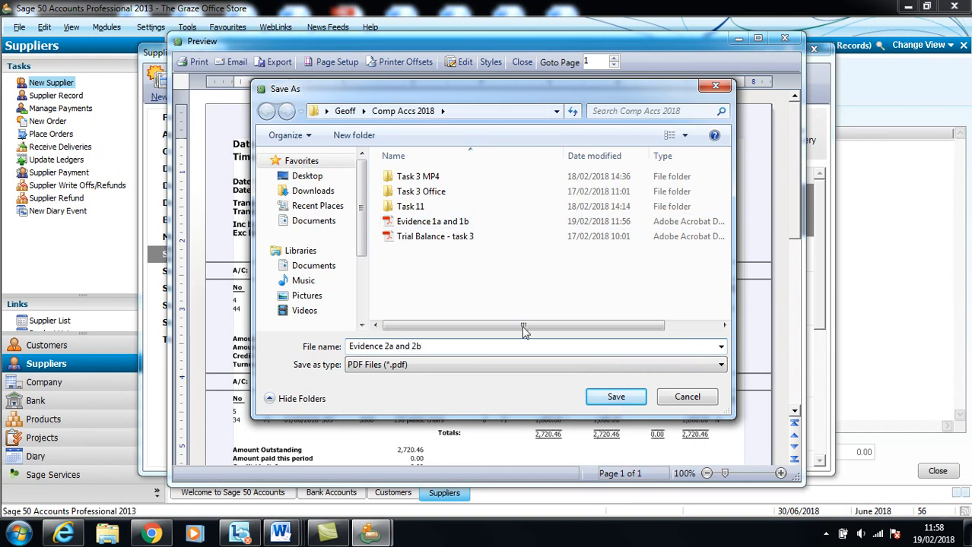
{"action": "left_click", "coordinate": [603, 405]}
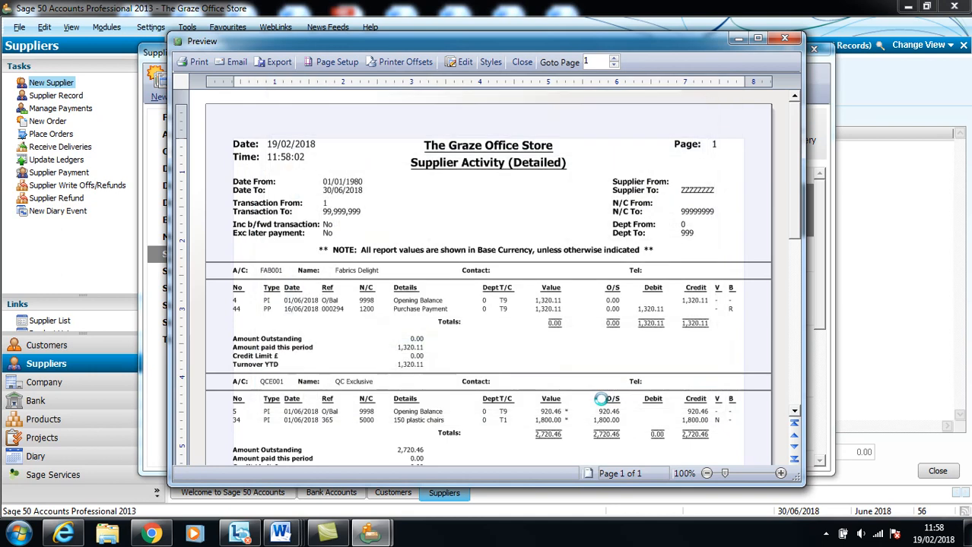
{"action": "left_click", "coordinate": [784, 38]}
{"action": "left_click", "coordinate": [813, 51]}
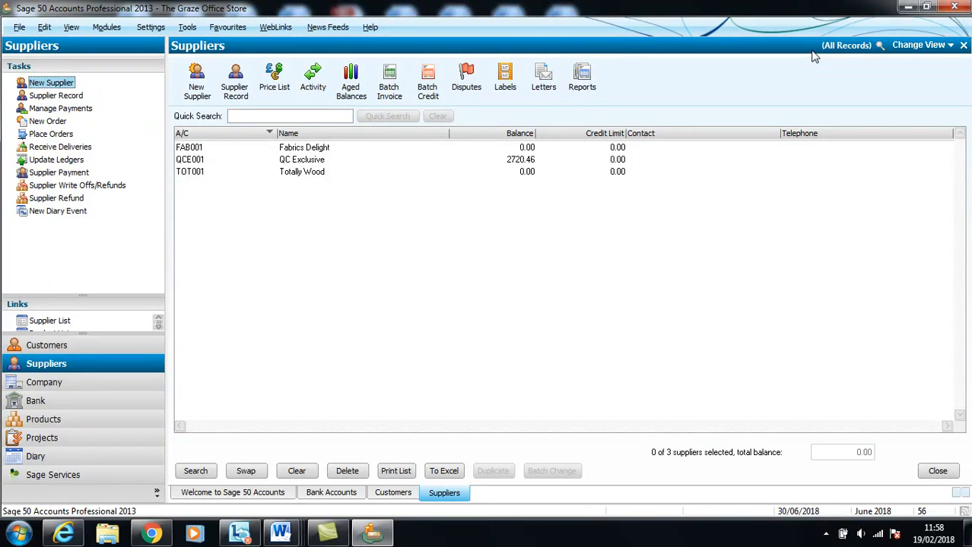
Go to the Financials module and list its Audit trail reports
{"action": "left_click", "coordinate": [151, 30]}
{"action": "mouse_move", "coordinate": [120, 34]}
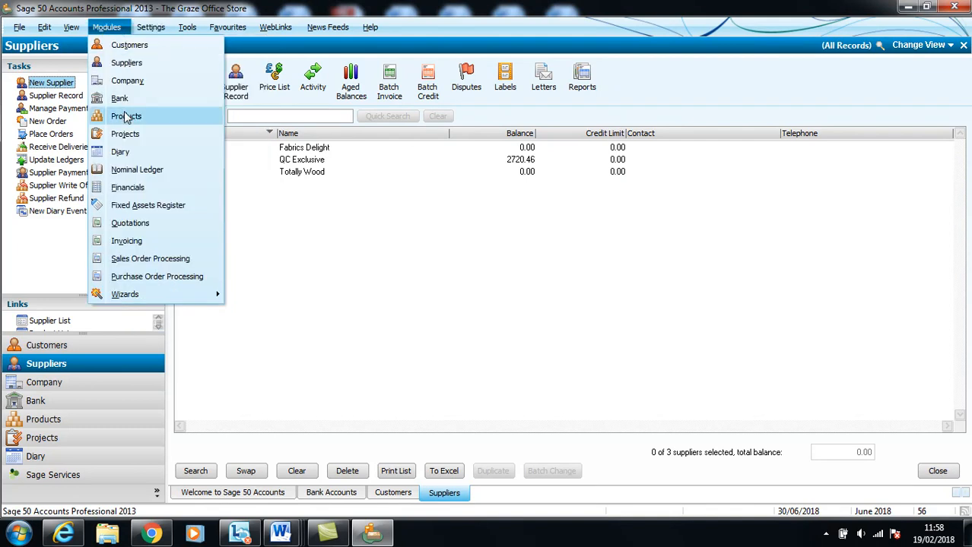
{"action": "left_click", "coordinate": [126, 188]}
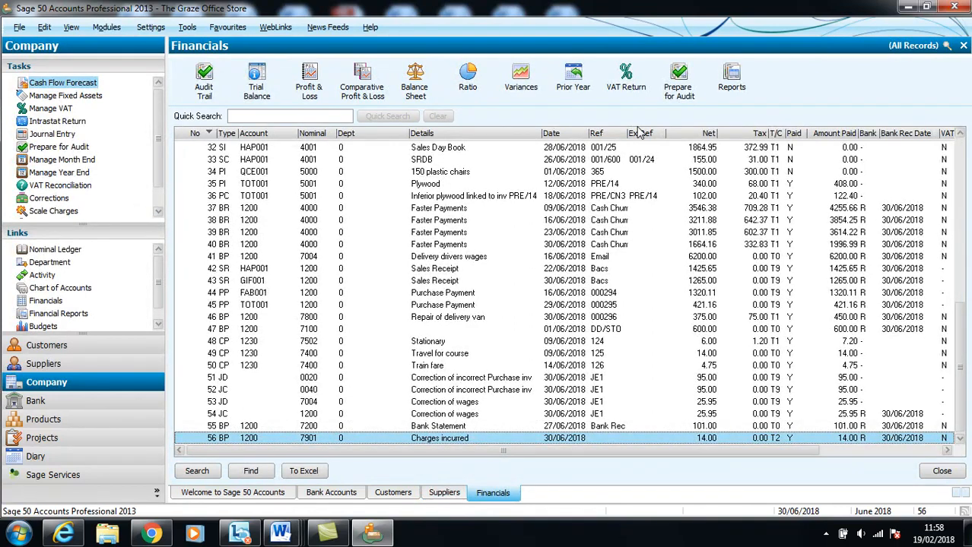
{"action": "left_click", "coordinate": [731, 82]}
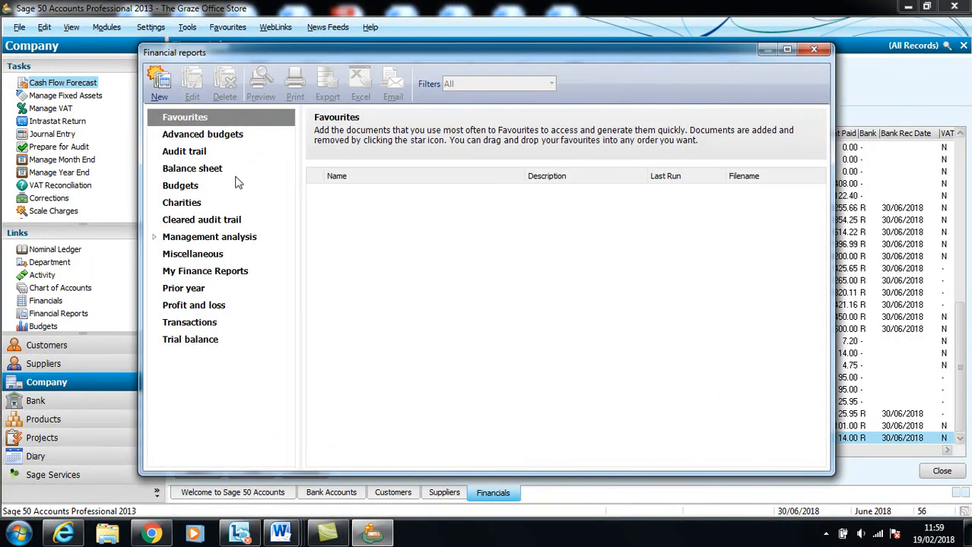
{"action": "left_click", "coordinate": [196, 155]}
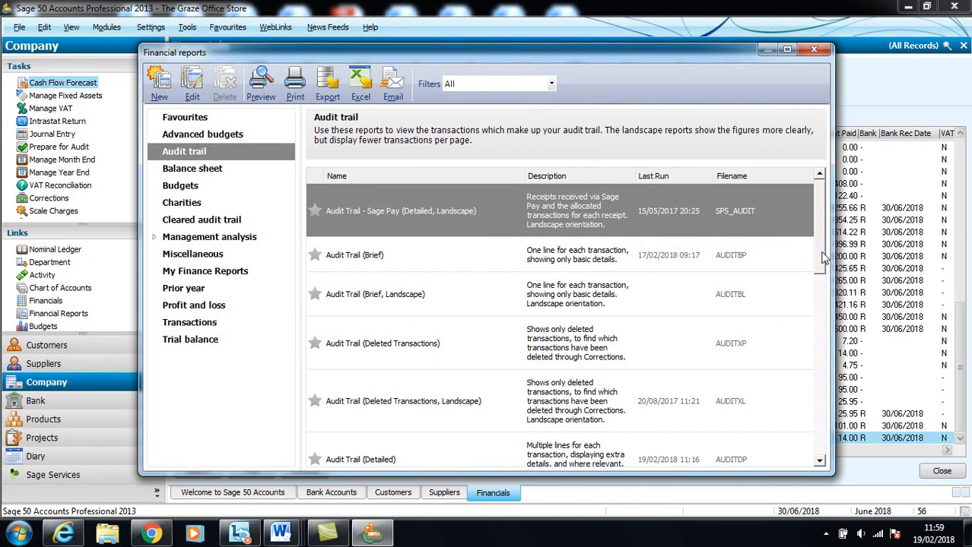
Preview Audit Trail (Detailed) with default criteria and scroll through its three pages
{"action": "left_click_drag", "start_coordinate": [824, 270], "coordinate": [824, 272]}
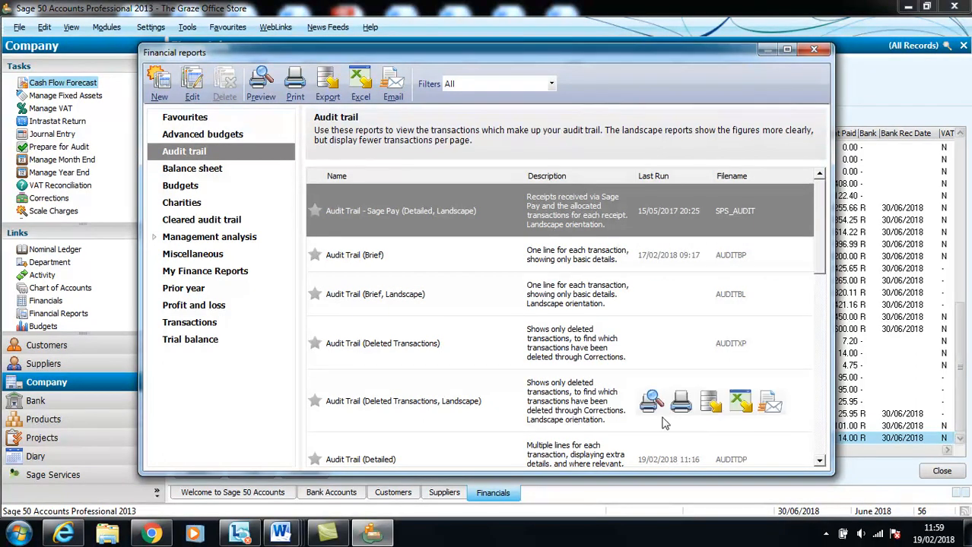
{"action": "left_click", "coordinate": [597, 459]}
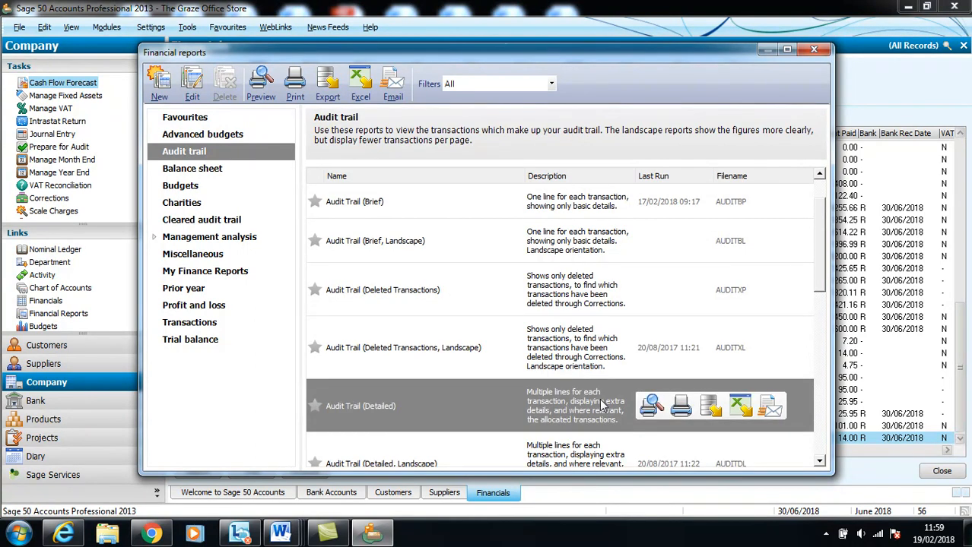
{"action": "left_click", "coordinate": [651, 408]}
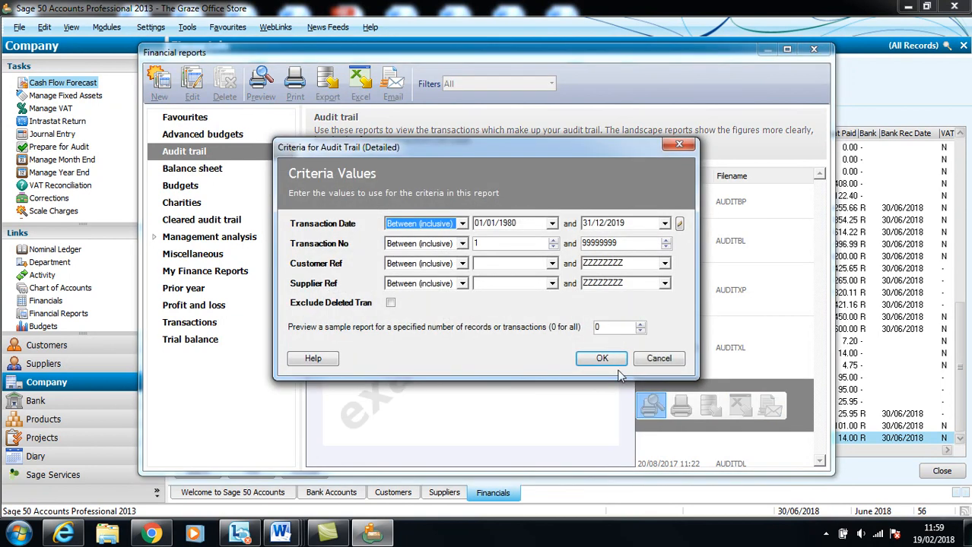
{"action": "left_click", "coordinate": [602, 359]}
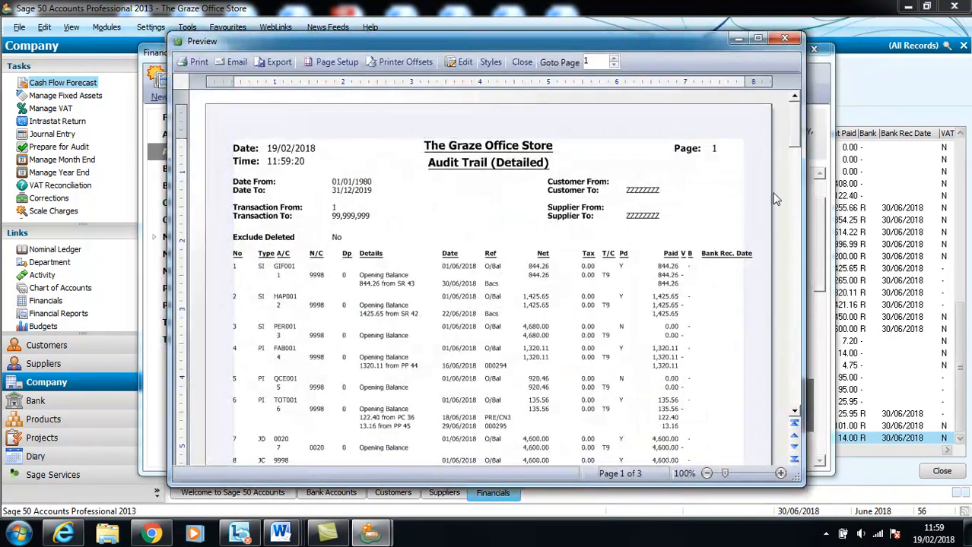
{"action": "left_click_drag", "start_coordinate": [791, 149], "coordinate": [795, 214]}
{"action": "left_click_drag", "start_coordinate": [797, 250], "coordinate": [797, 251]}
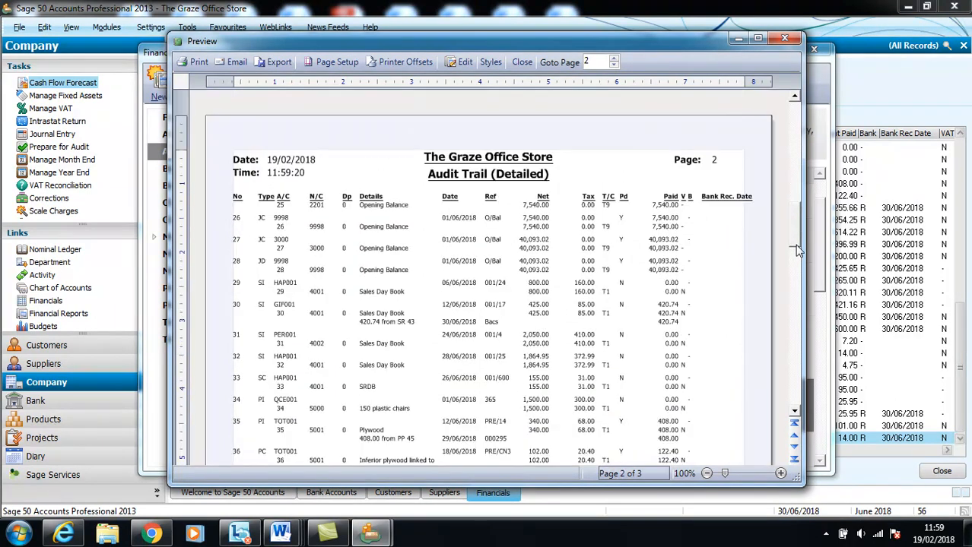
{"action": "left_click_drag", "start_coordinate": [795, 290], "coordinate": [795, 290]}
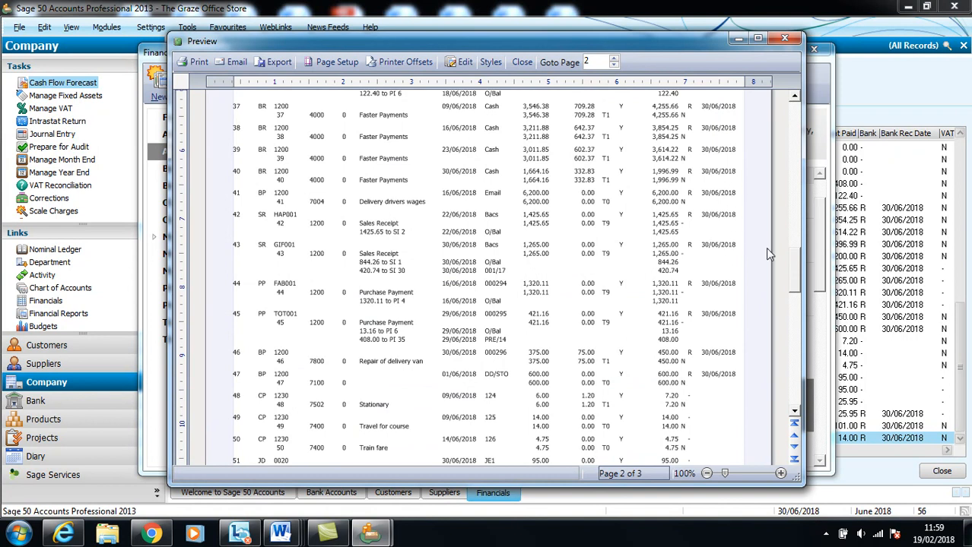
{"action": "left_click_drag", "start_coordinate": [797, 278], "coordinate": [790, 97]}
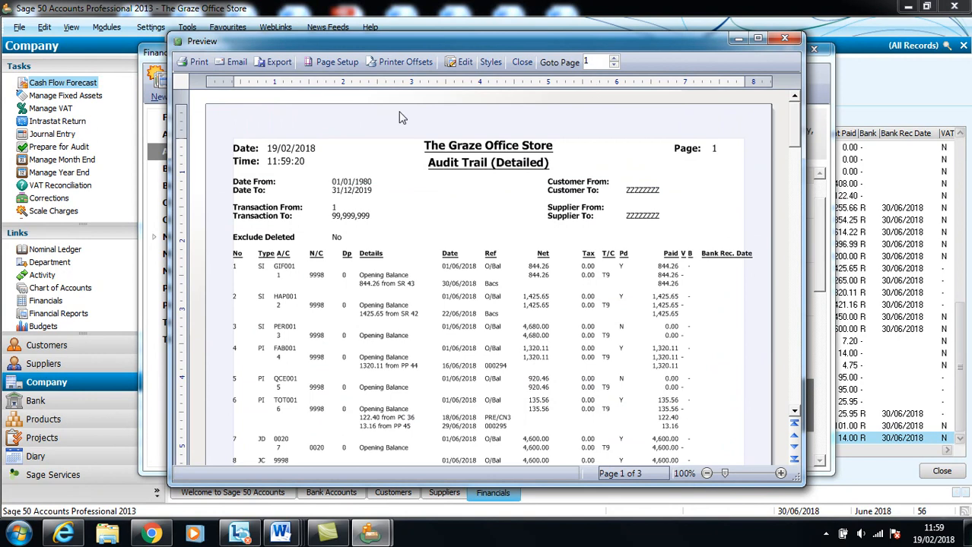
Export the detailed audit trail as the PDF 'Evidence 3 - Name-AAT Number'
{"action": "left_click", "coordinate": [277, 66]}
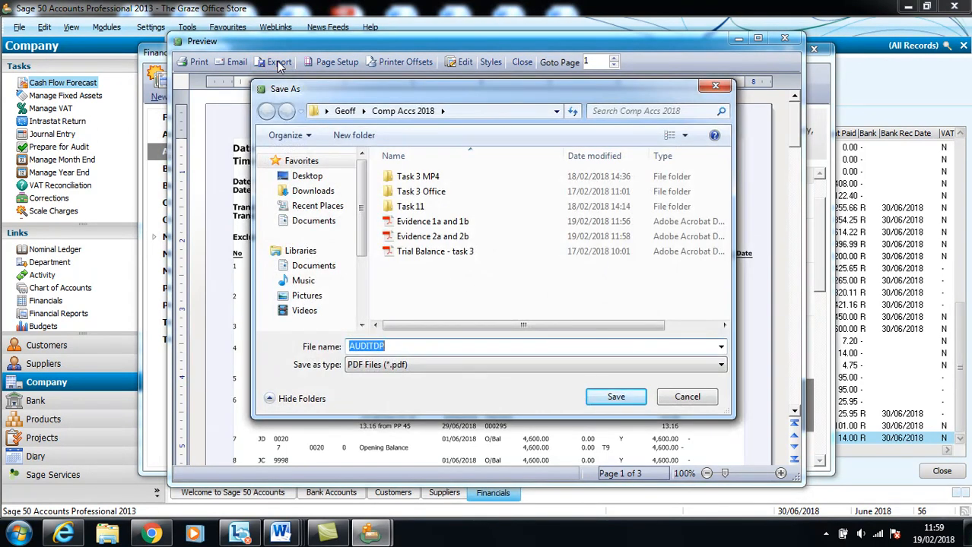
{"action": "type", "text": "Evidence 3 - Name"}
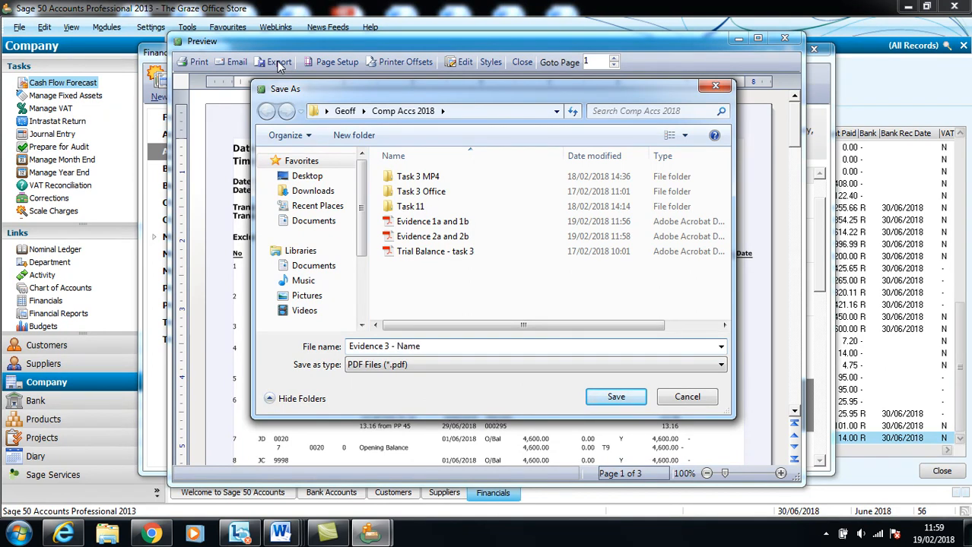
{"action": "type", "text": "-AAT Number"}
{"action": "left_click", "coordinate": [599, 398]}
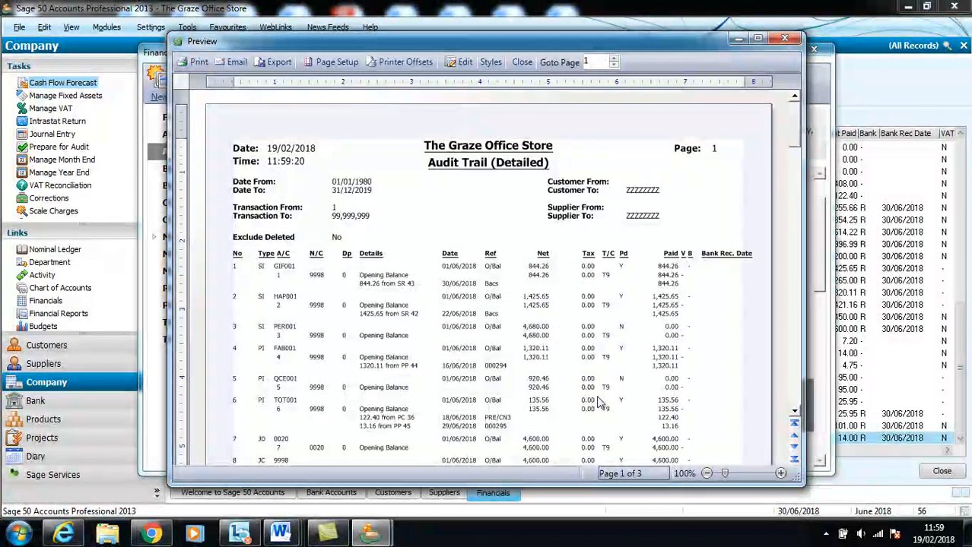
Close the audit trail preview and reopen financial reports at the Trial balance category
{"action": "left_click", "coordinate": [784, 39]}
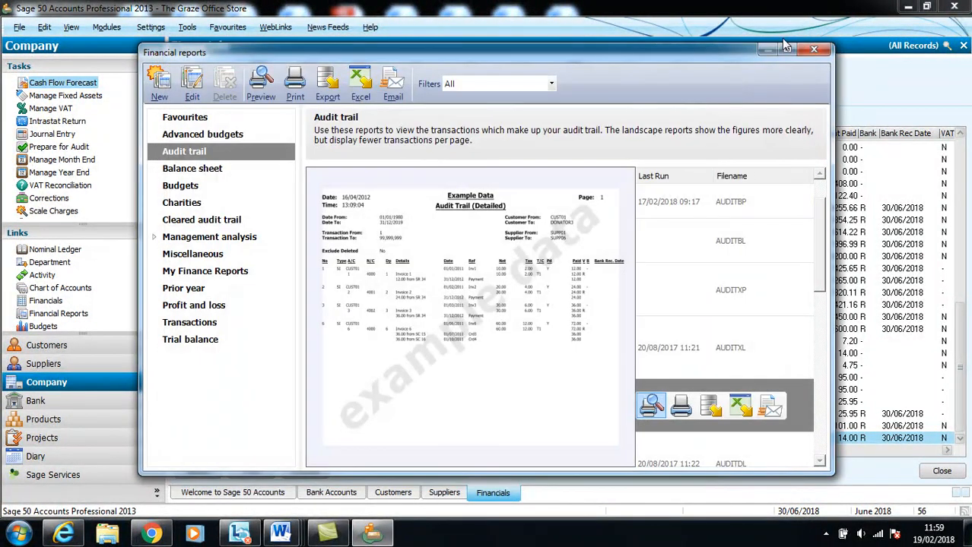
{"action": "left_click", "coordinate": [812, 51]}
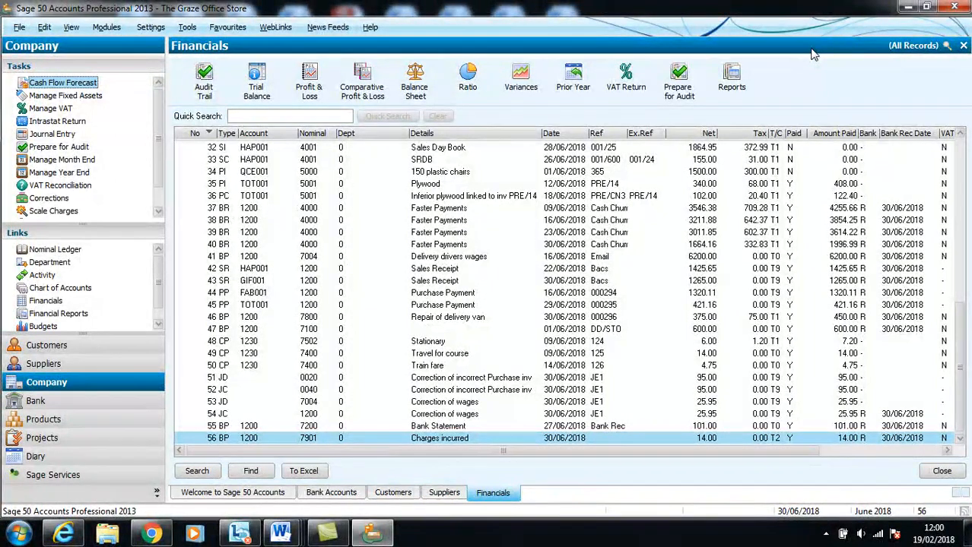
{"action": "left_click", "coordinate": [733, 76]}
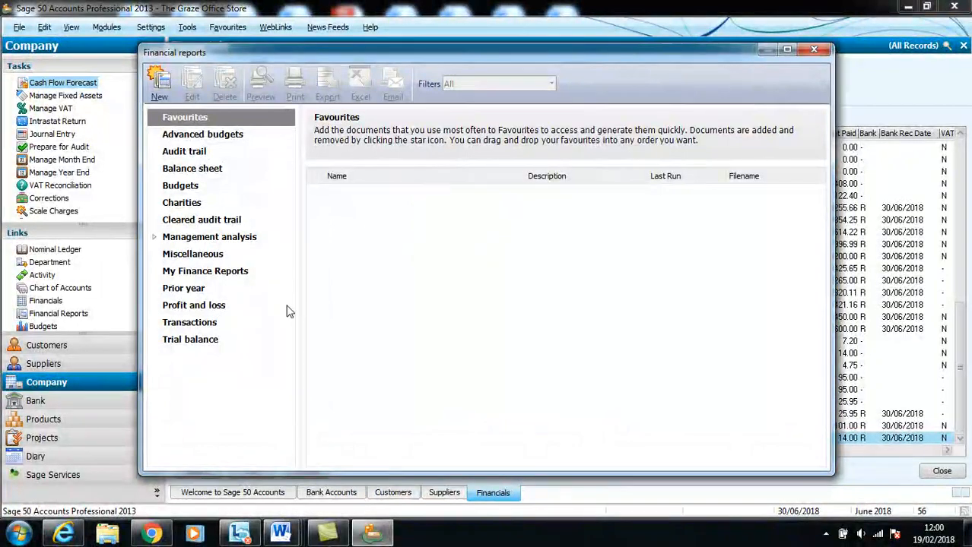
{"action": "left_click", "coordinate": [211, 342]}
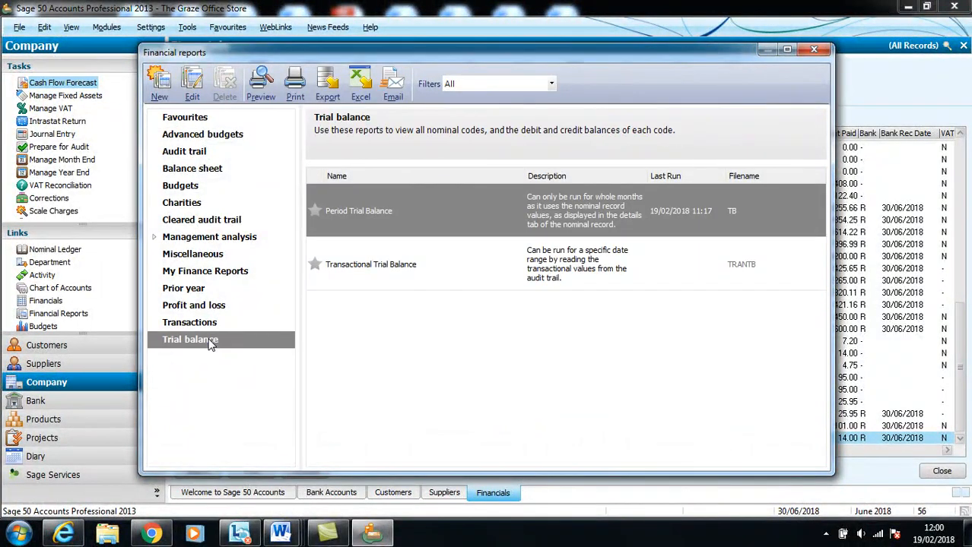
Preview the Period Trial Balance to Month 12, May 2019, totalling 82,441.54
{"action": "mouse_move", "coordinate": [351, 226]}
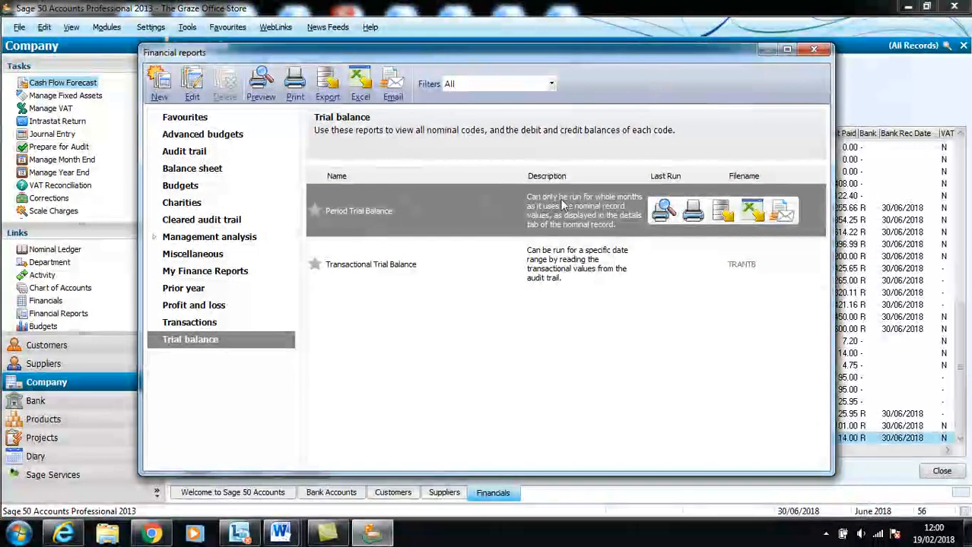
{"action": "left_click", "coordinate": [663, 213]}
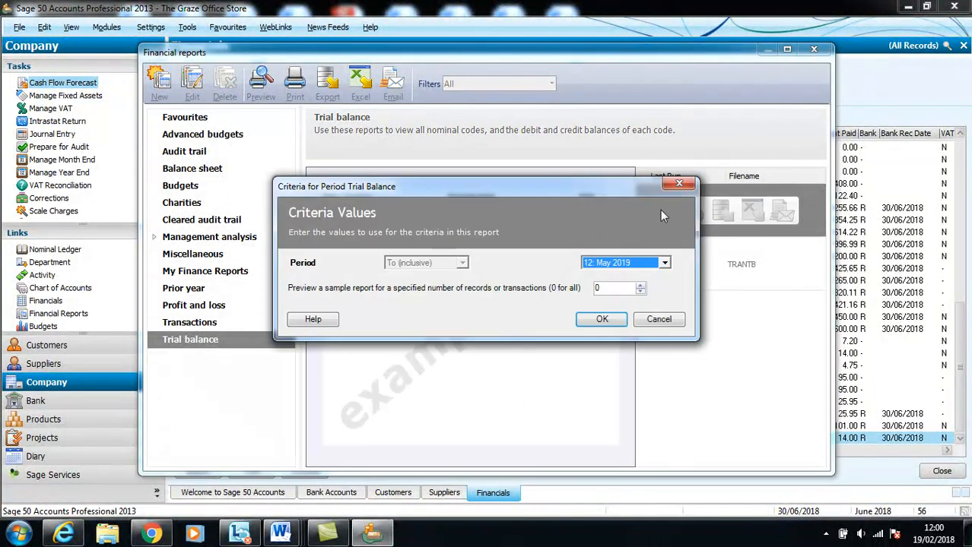
{"action": "left_click", "coordinate": [601, 320]}
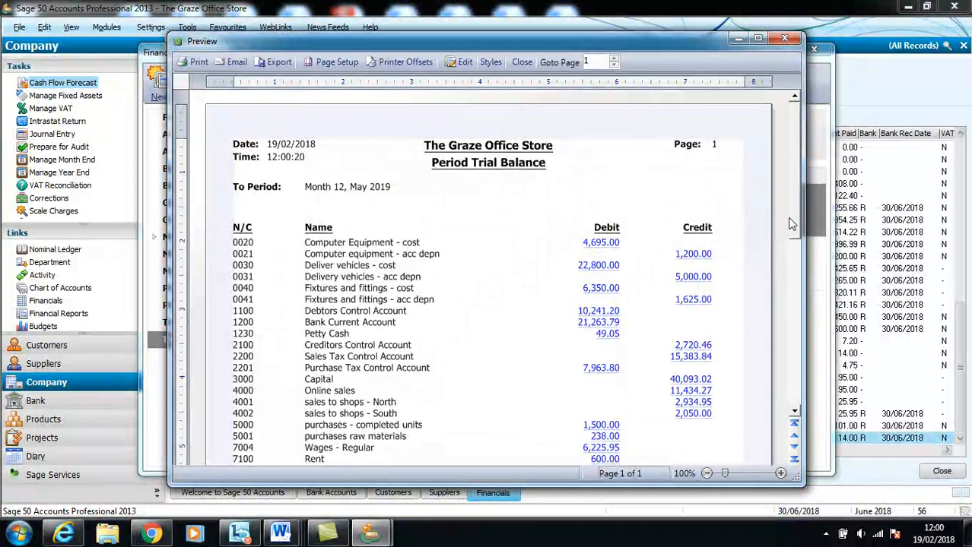
{"action": "left_click_drag", "start_coordinate": [791, 220], "coordinate": [797, 268]}
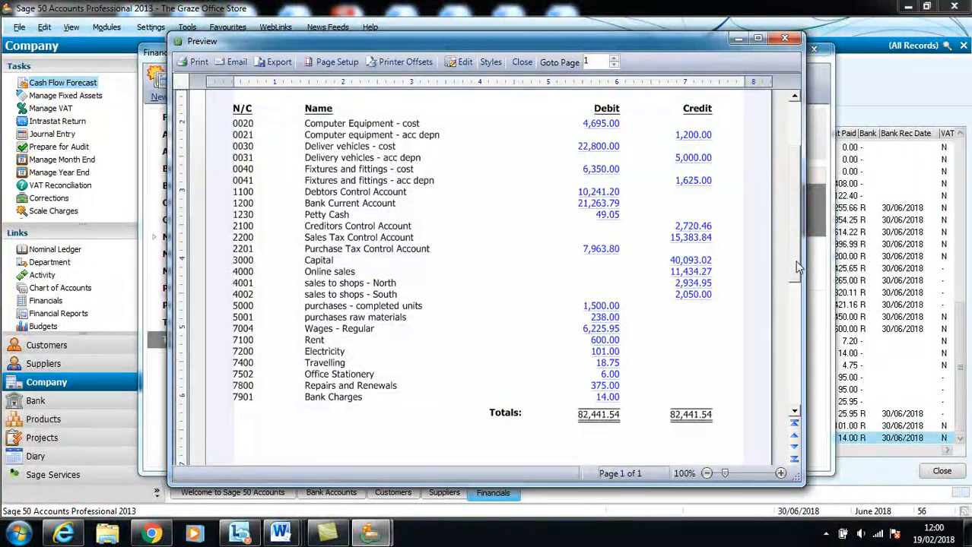
{"action": "left_click", "coordinate": [799, 120]}
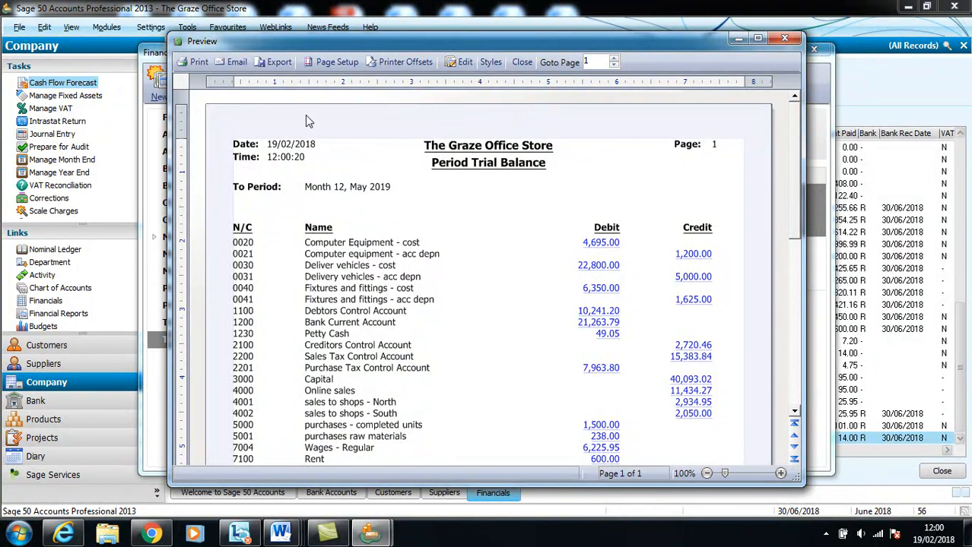
Export the period trial balance as the PDF 'Evidence 4', then close the preview and Financial reports windows
{"action": "left_click", "coordinate": [277, 62]}
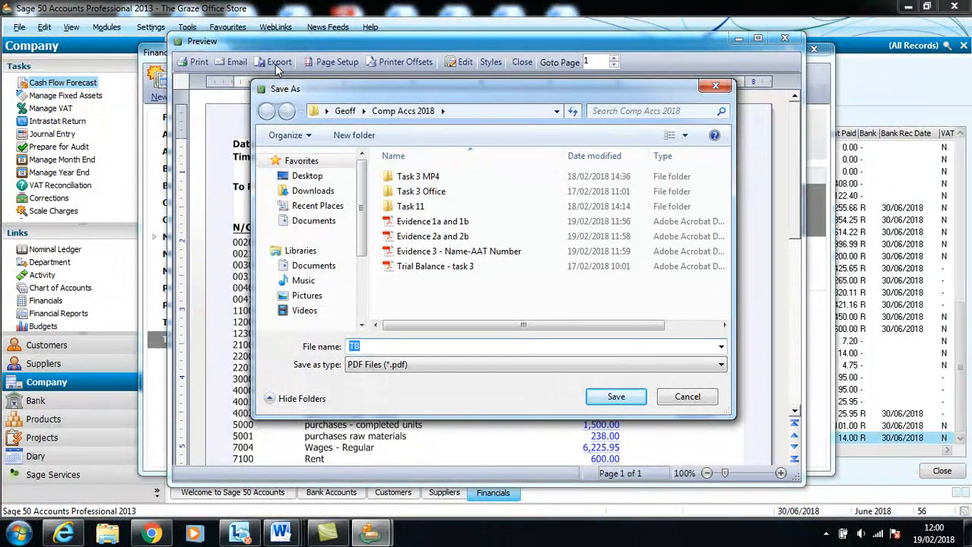
{"action": "type", "text": "Evidence 4"}
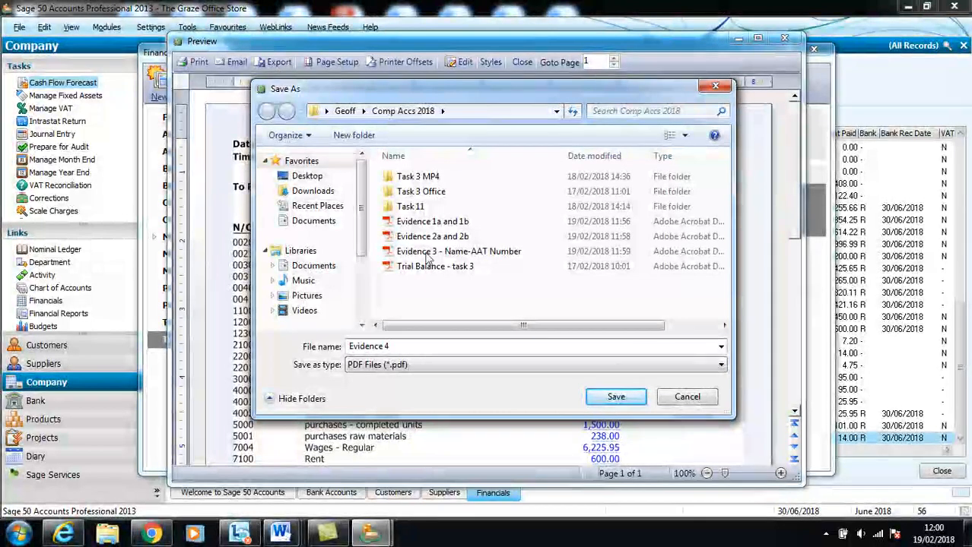
{"action": "left_click", "coordinate": [616, 398]}
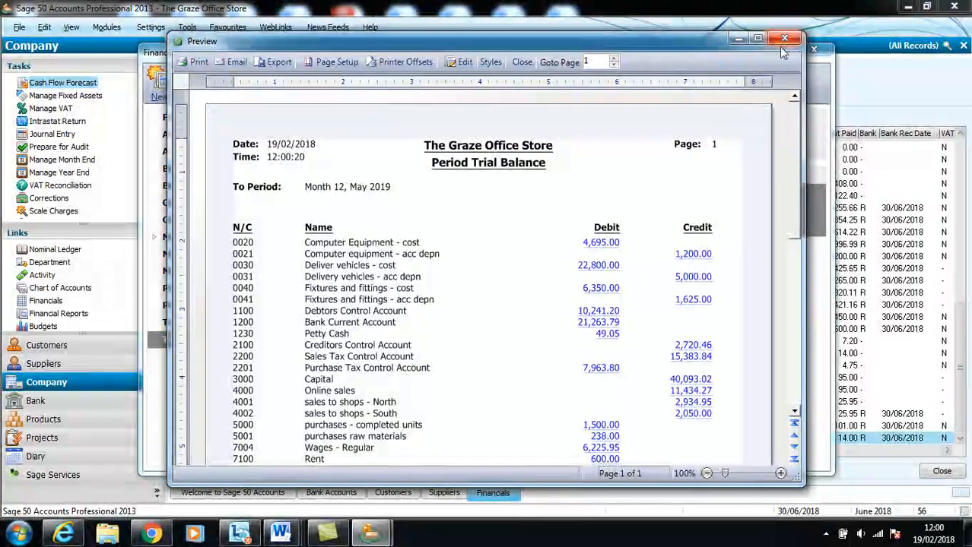
{"action": "left_click", "coordinate": [788, 38]}
{"action": "left_click", "coordinate": [809, 55]}
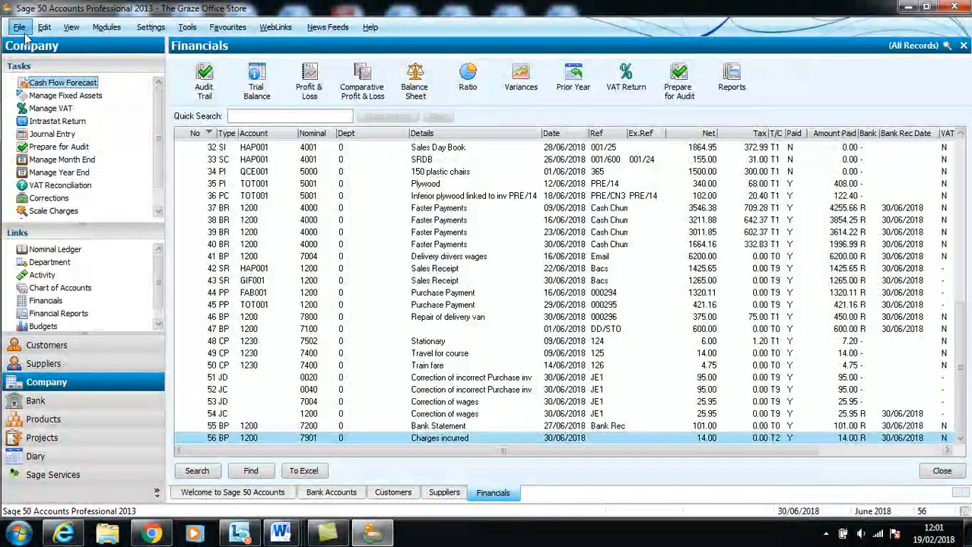
Switch from Financials to the Customers list and bring up the Settings menu for Company Preferences
{"action": "left_click", "coordinate": [21, 31]}
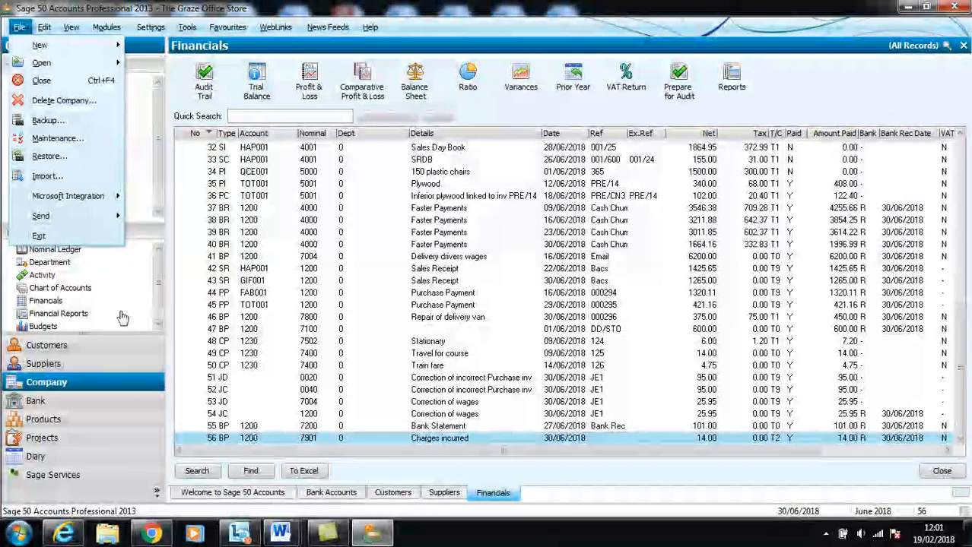
{"action": "left_click", "coordinate": [47, 346]}
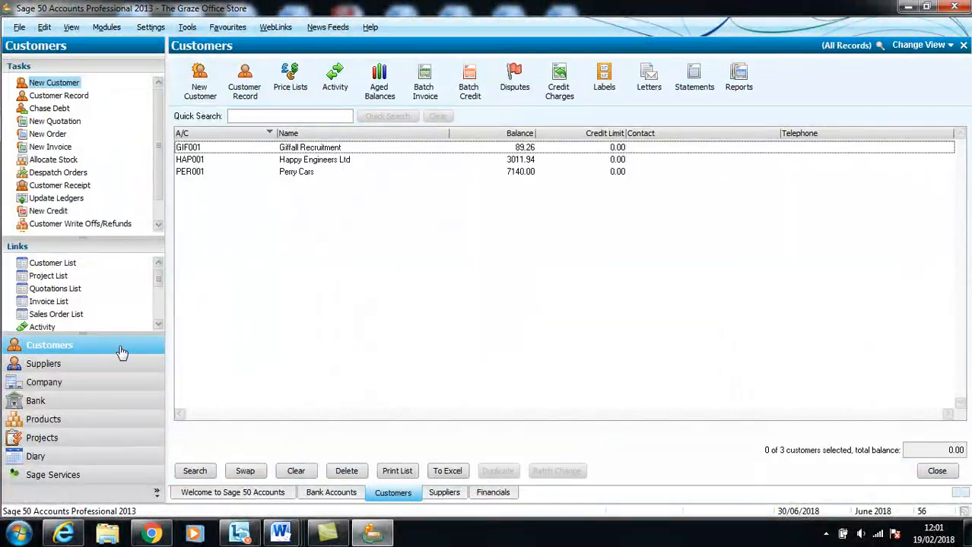
{"action": "left_click", "coordinate": [105, 29]}
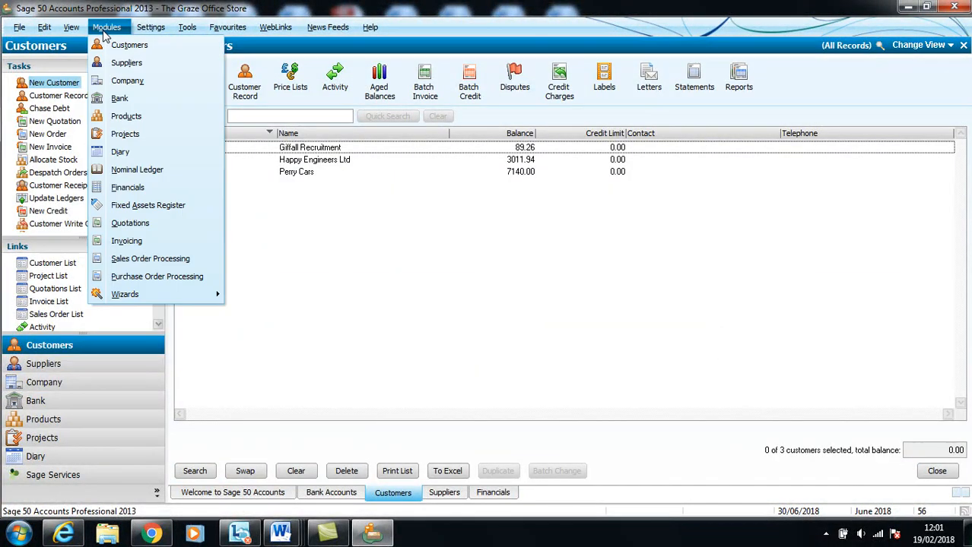
{"action": "mouse_move", "coordinate": [20, 32]}
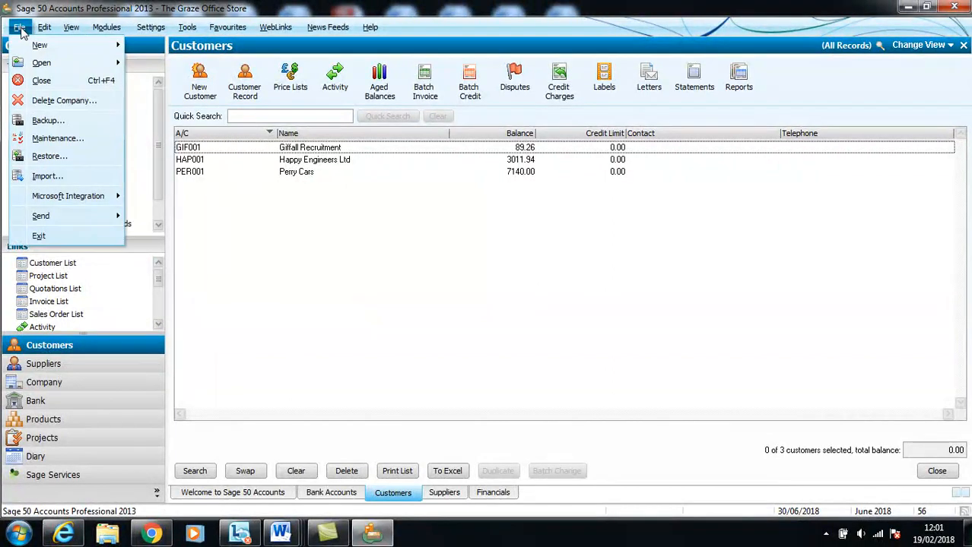
{"action": "mouse_move", "coordinate": [100, 29]}
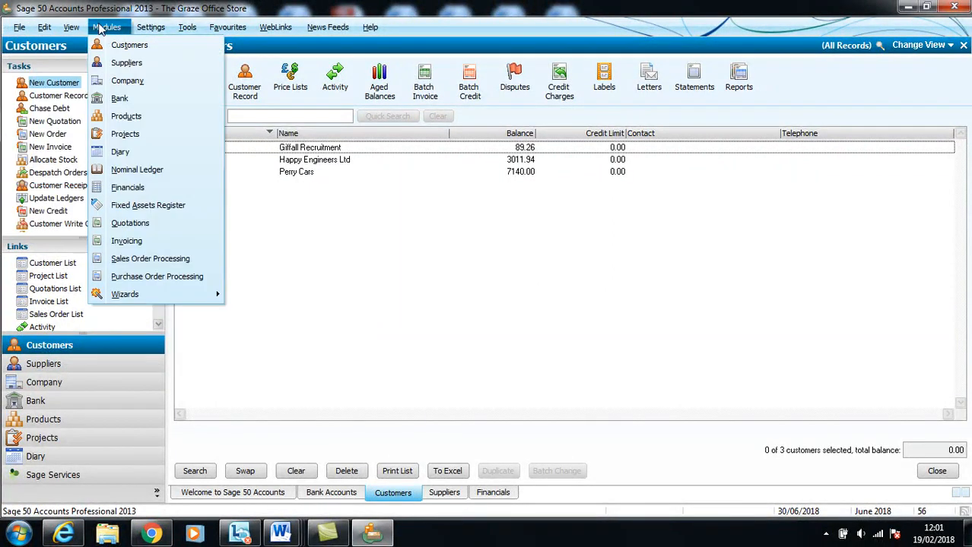
{"action": "mouse_move", "coordinate": [152, 31]}
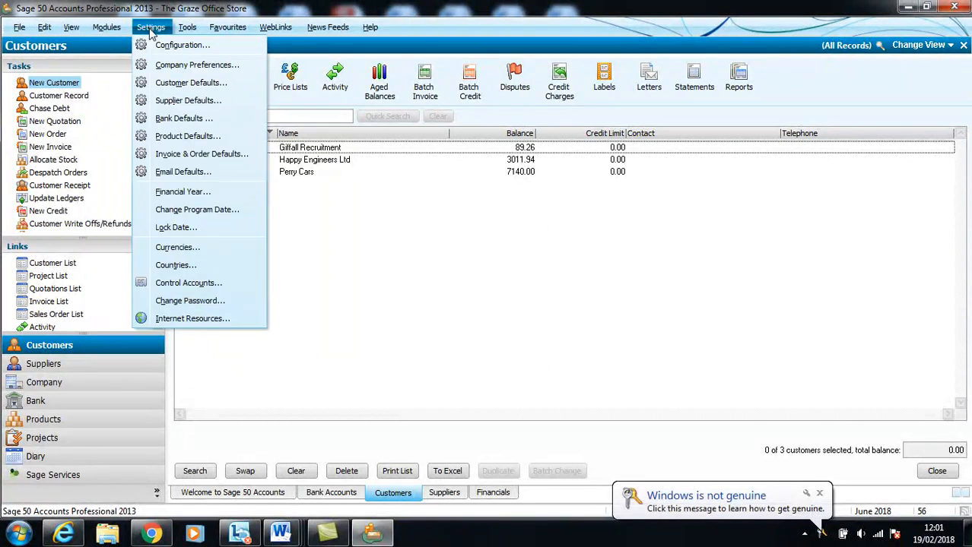
Append ' - ' and the student's name to the company name The Graze Office Store and save
{"action": "left_click", "coordinate": [173, 65]}
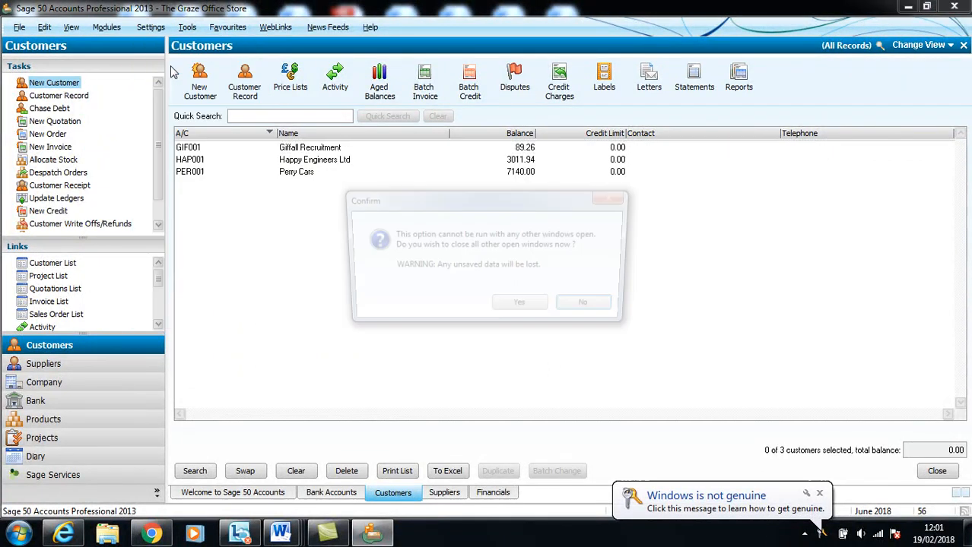
{"action": "left_click", "coordinate": [541, 310]}
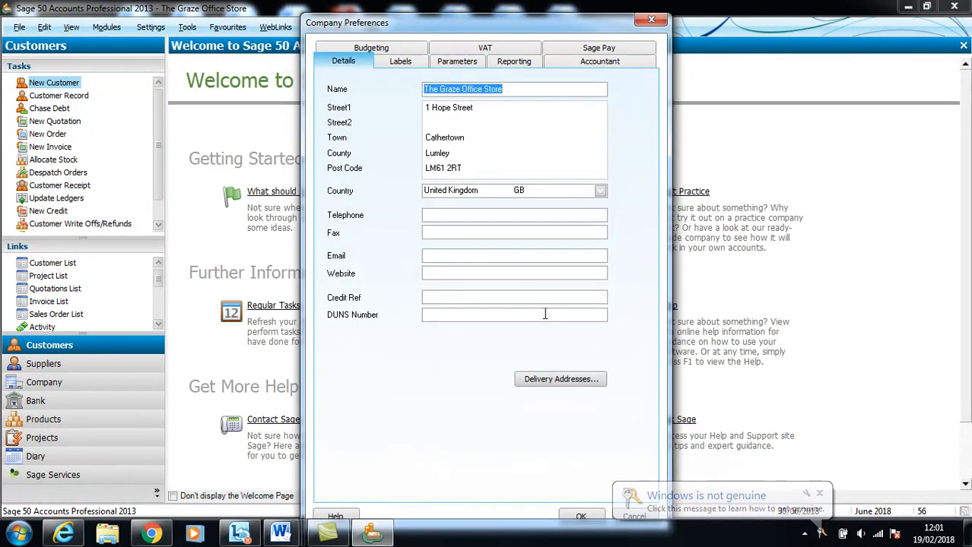
{"action": "left_click", "coordinate": [537, 92]}
{"action": "type", "text": "- Geo"}
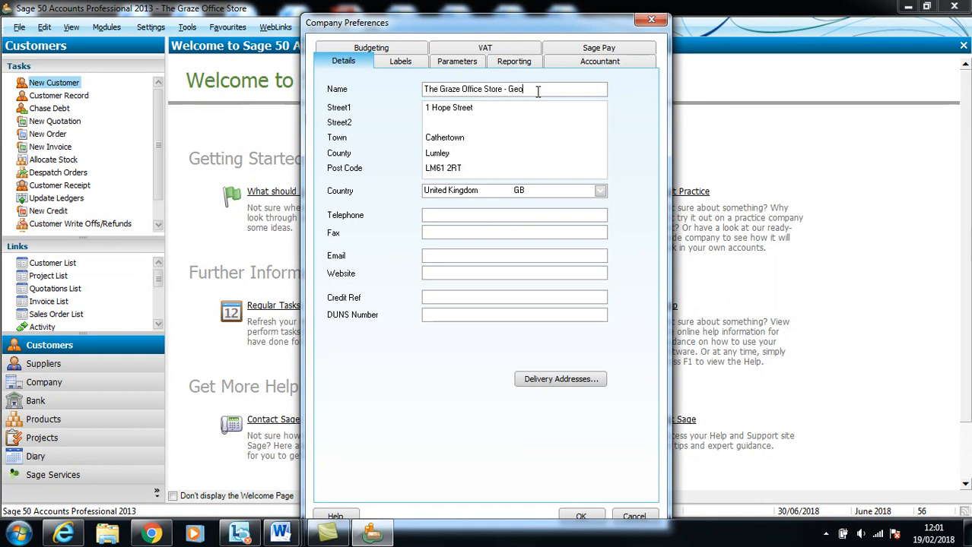
{"action": "type", "text": "ff Evans"}
{"action": "left_click", "coordinate": [578, 517]}
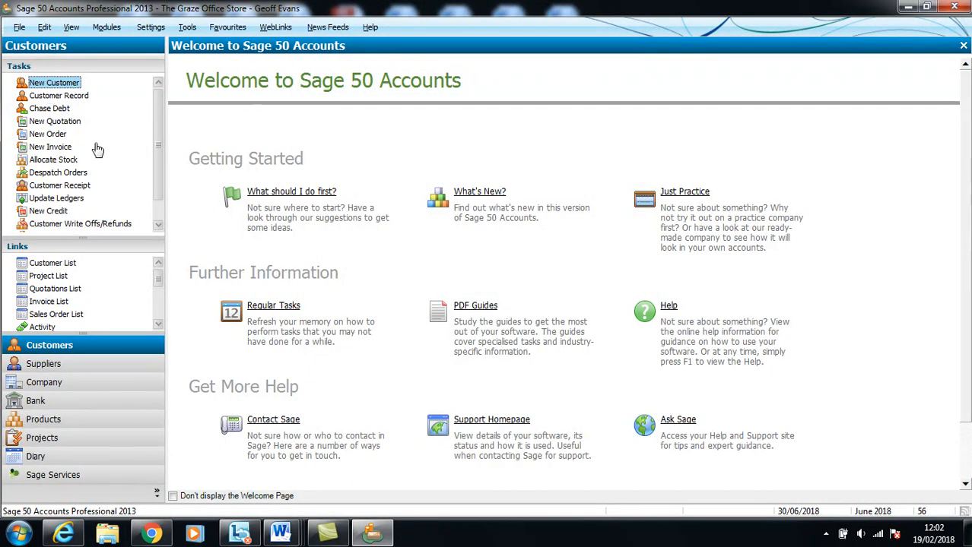
From the plain Customers view, preview the Customer Activity (Detailed) report with default criteria
{"action": "left_click", "coordinate": [65, 350]}
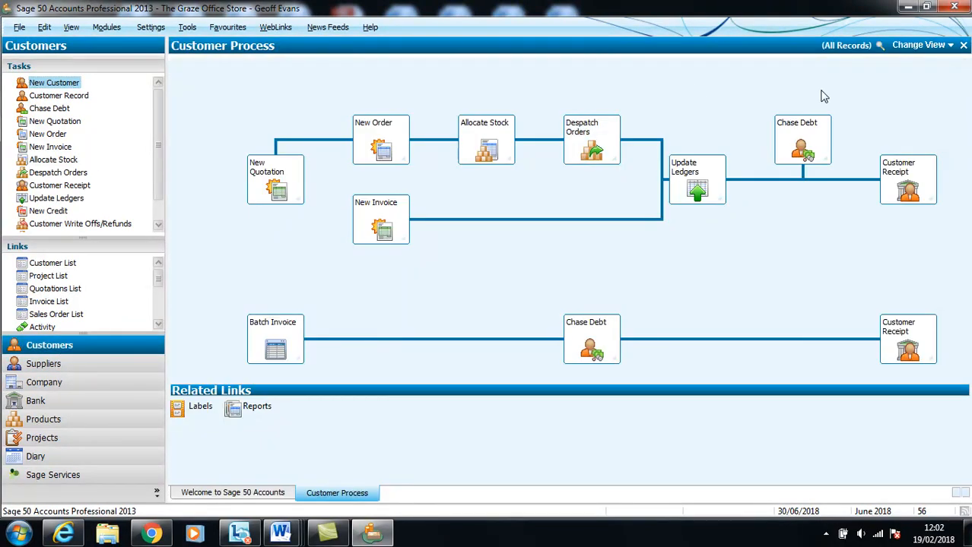
{"action": "left_click", "coordinate": [912, 45]}
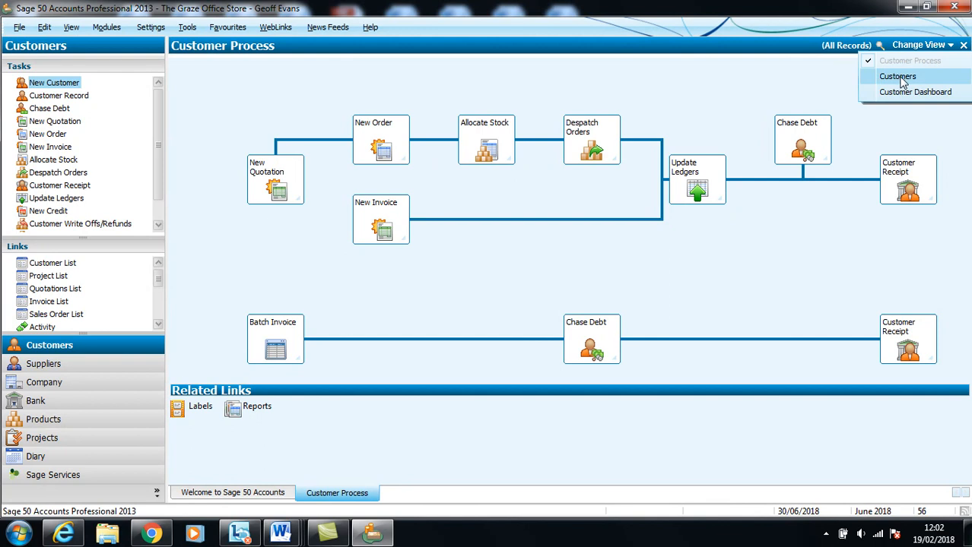
{"action": "left_click", "coordinate": [899, 79]}
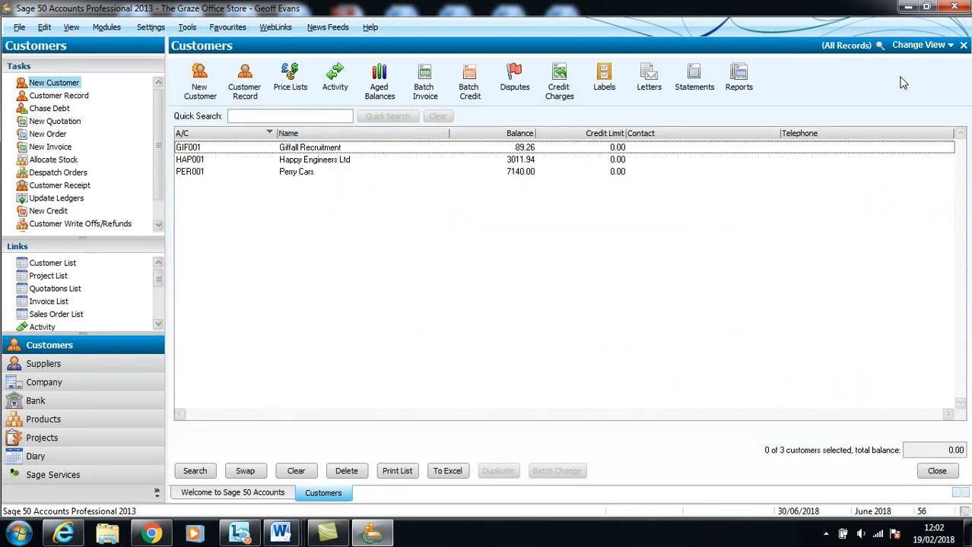
{"action": "left_click", "coordinate": [742, 80]}
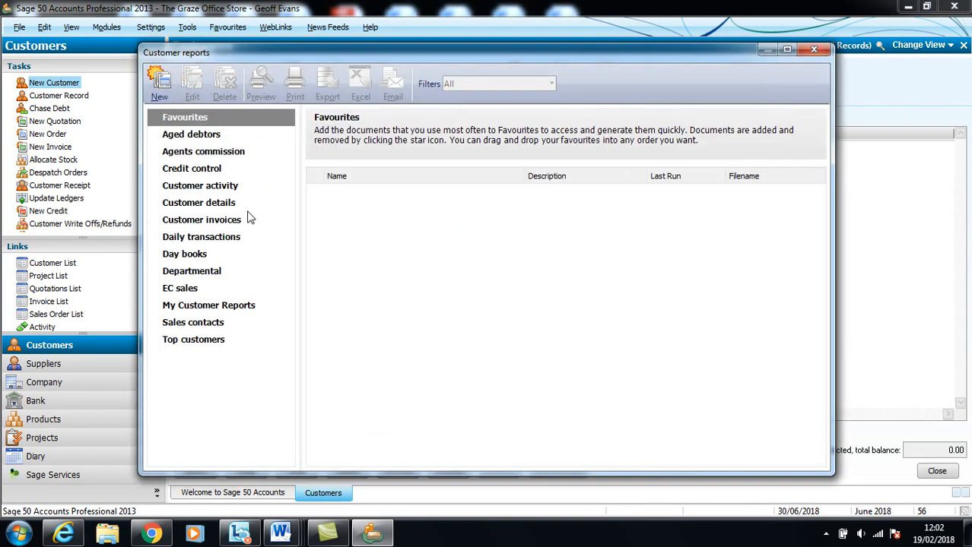
{"action": "left_click", "coordinate": [195, 188]}
{"action": "mouse_move", "coordinate": [454, 217]}
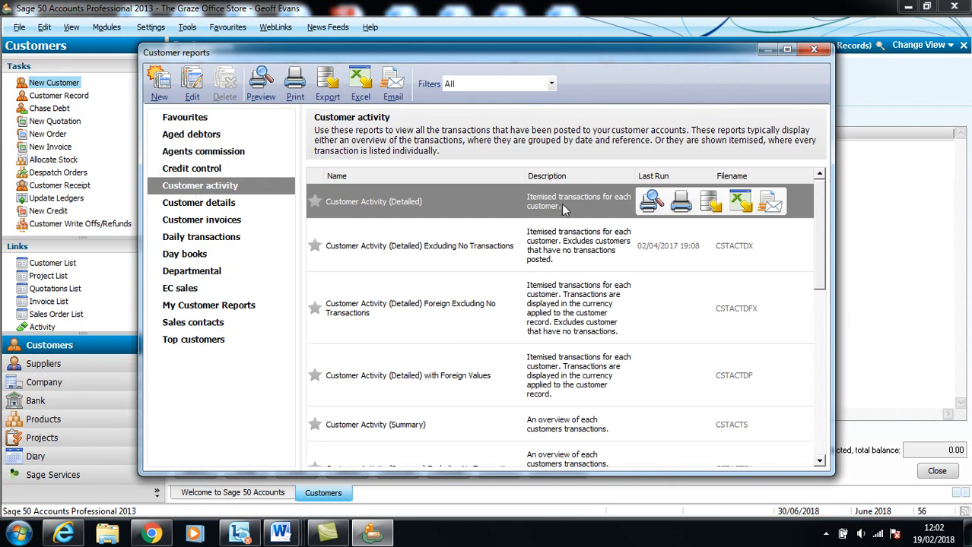
{"action": "left_click", "coordinate": [651, 201]}
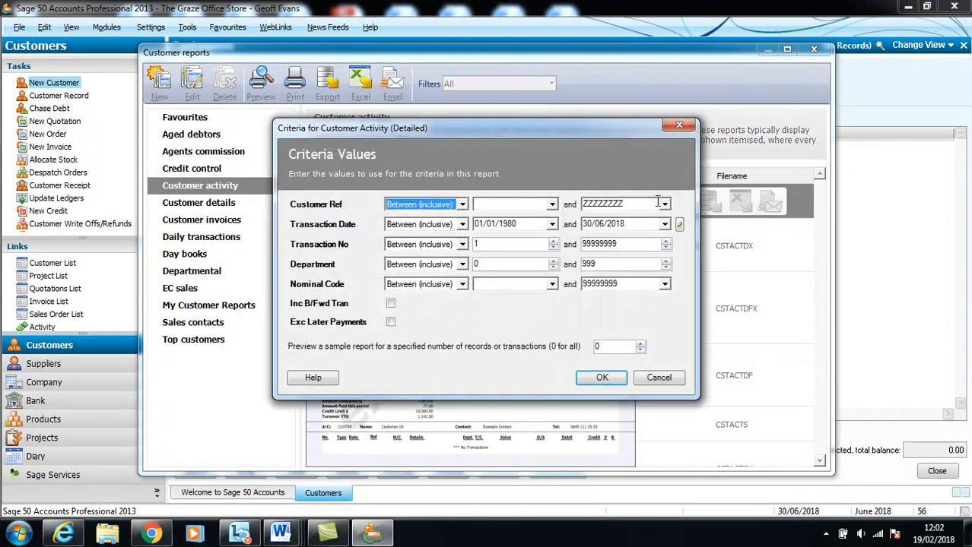
{"action": "left_click", "coordinate": [597, 378]}
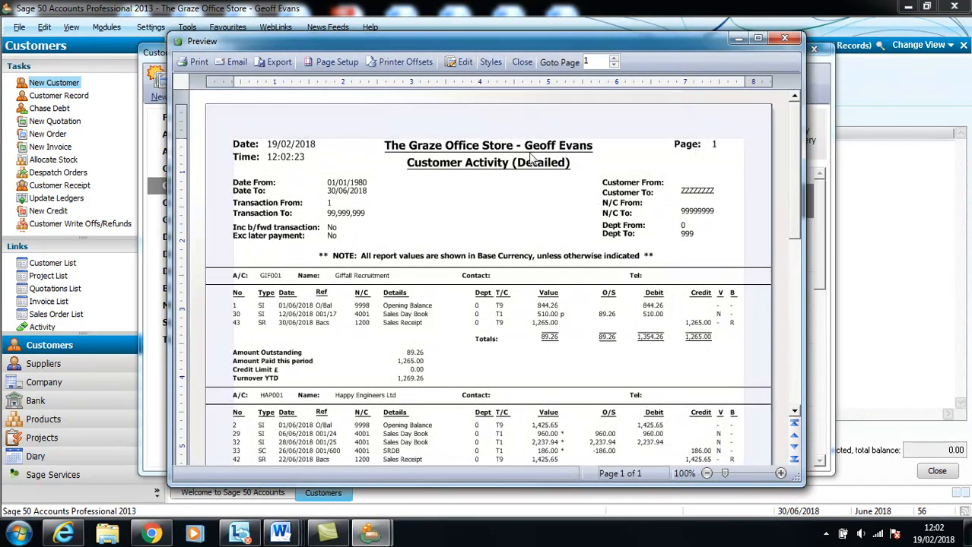
Close the report preview and customer reports windows, then bring up the screen recorder's controls
{"action": "left_click", "coordinate": [787, 39]}
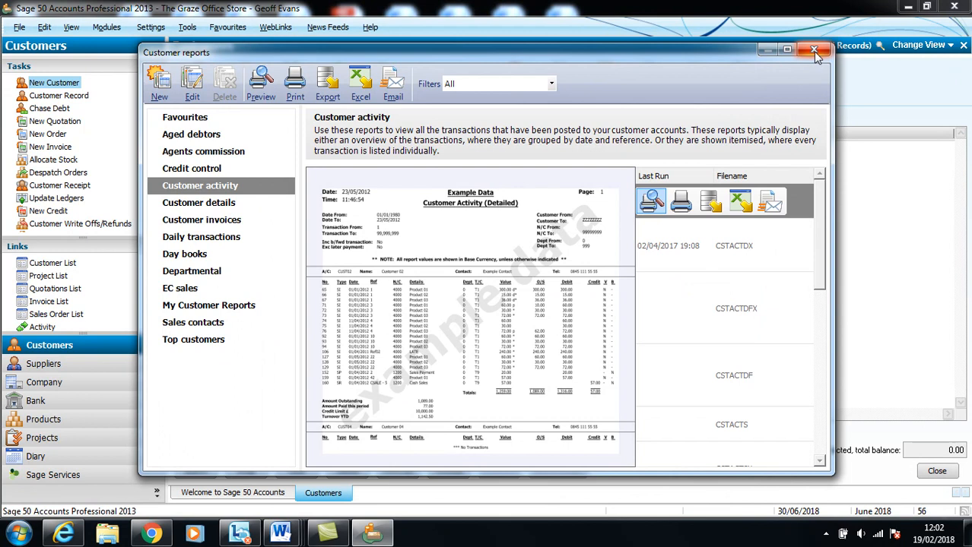
{"action": "left_click", "coordinate": [814, 51]}
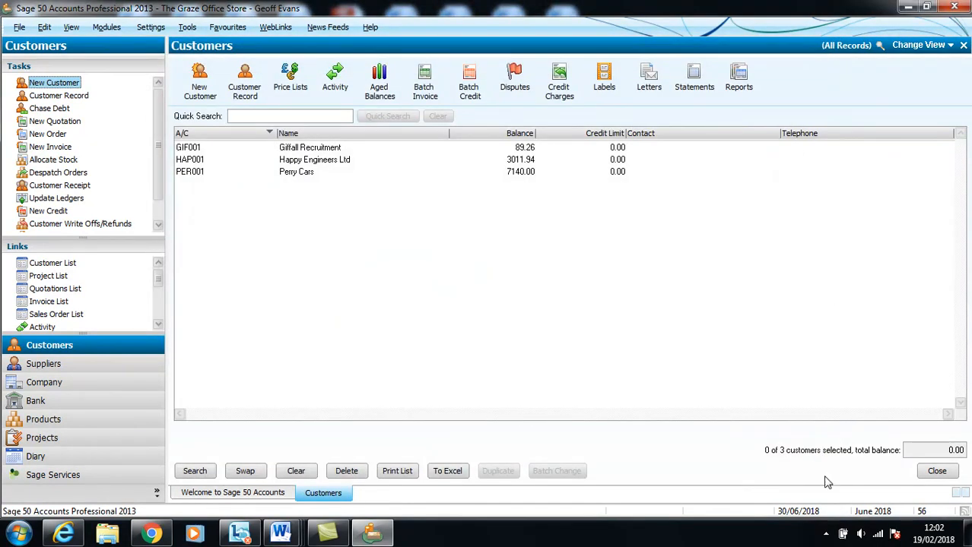
{"action": "left_click", "coordinate": [826, 534]}
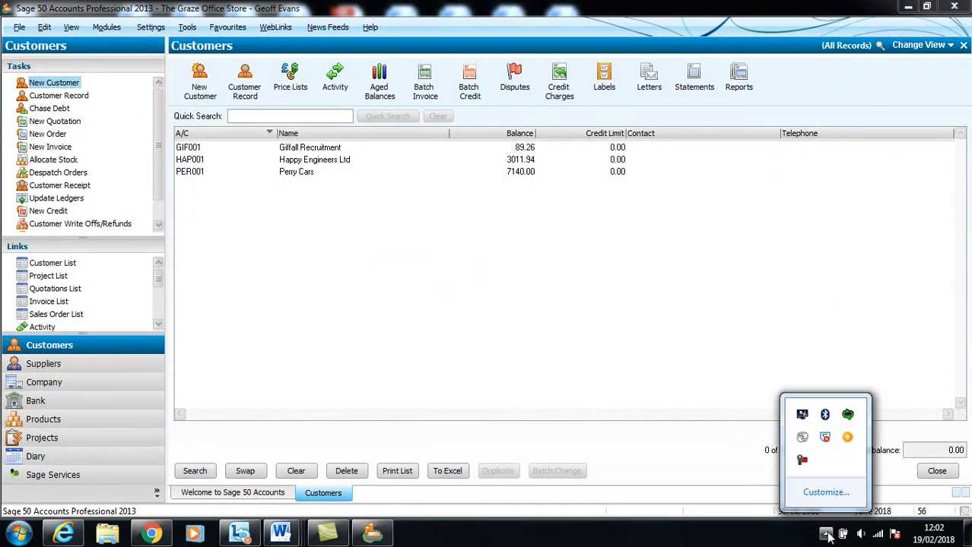
{"action": "left_click", "coordinate": [803, 460]}
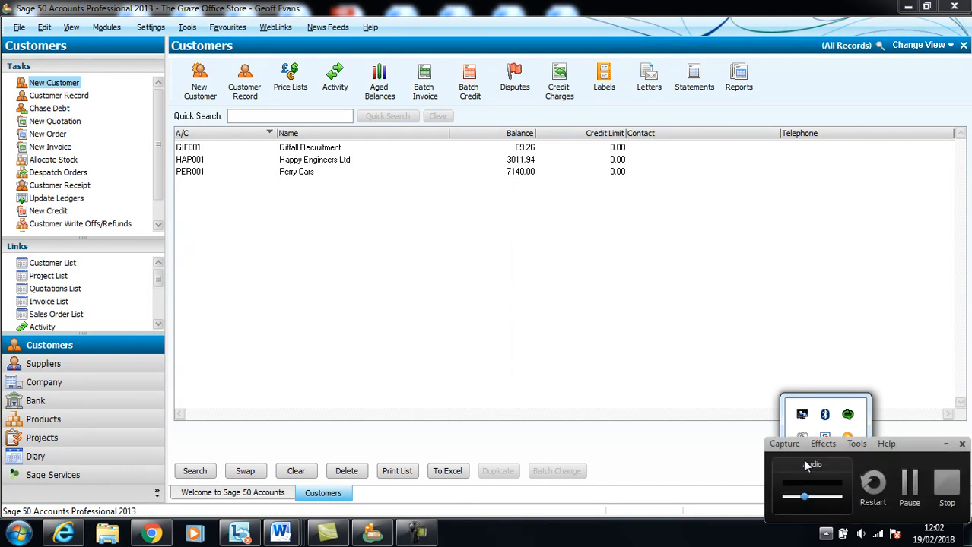